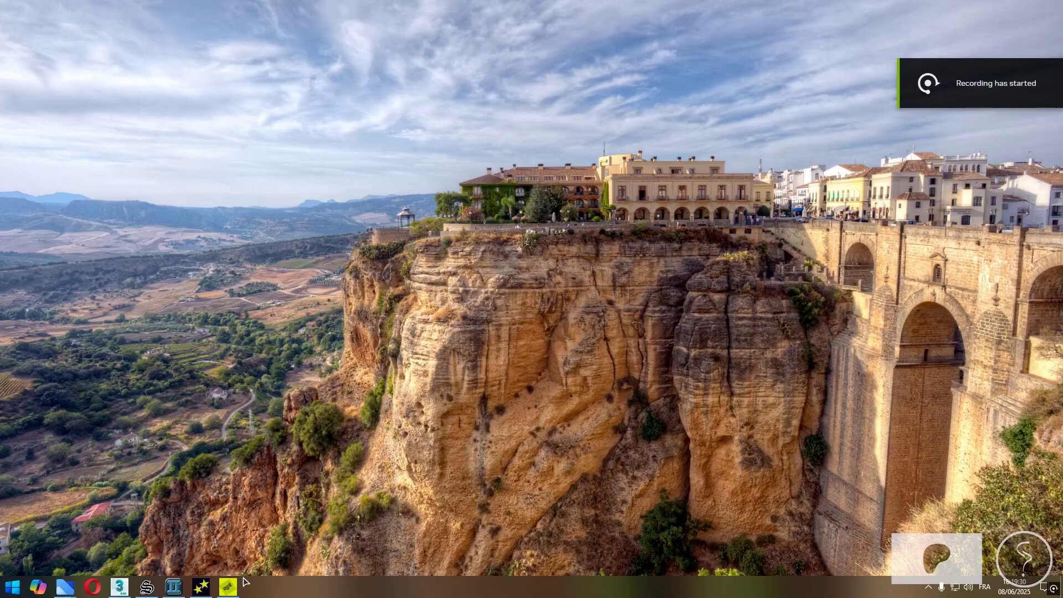
Open the GTA SA Walkthrough installation in MEd
{"action": "left_click", "coordinate": [10, 19]}
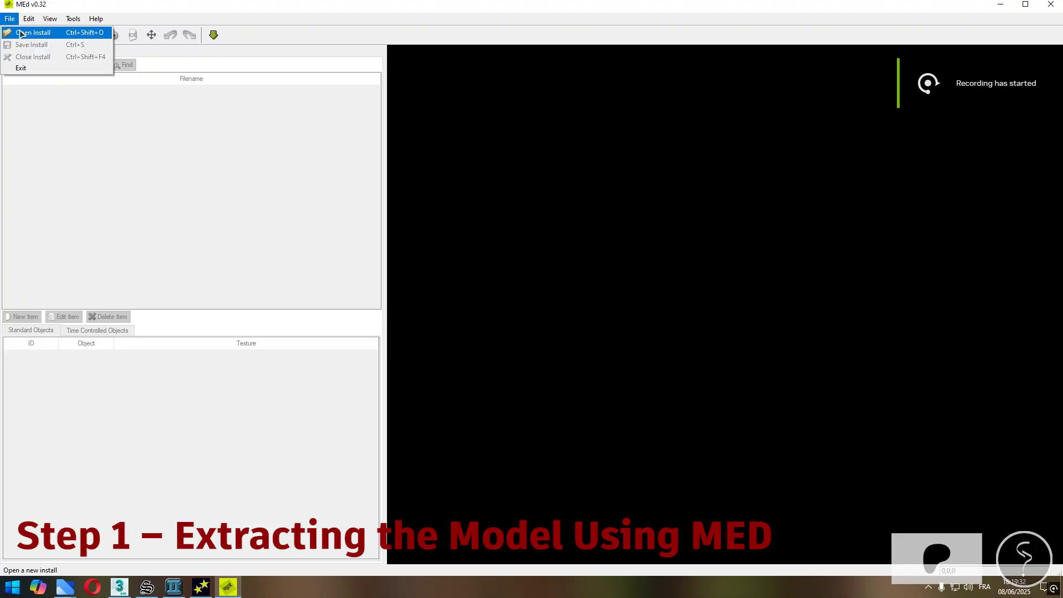
{"action": "left_click", "coordinate": [34, 32]}
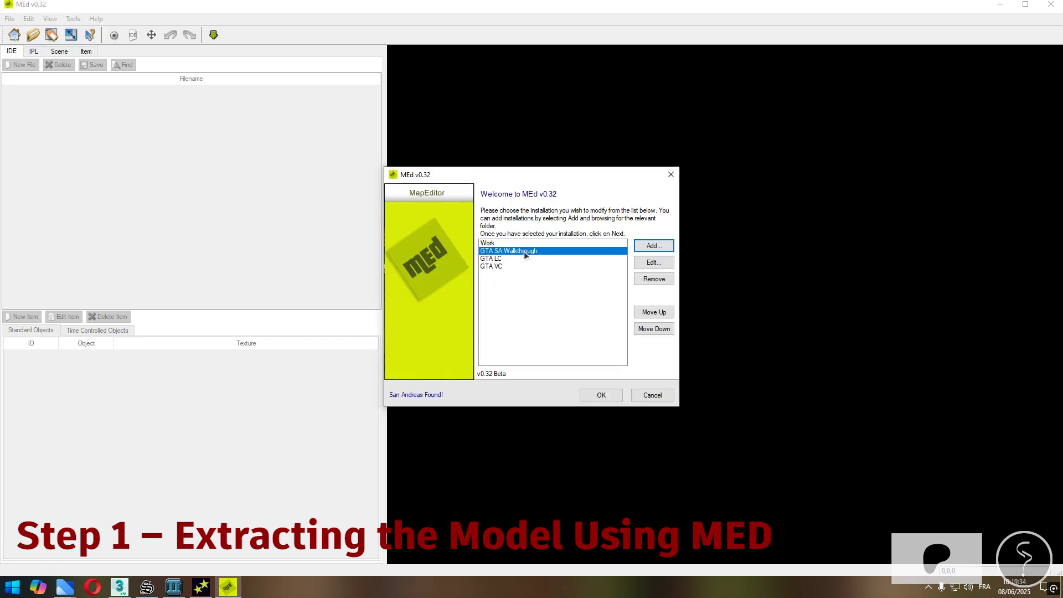
{"action": "left_click", "coordinate": [601, 395]}
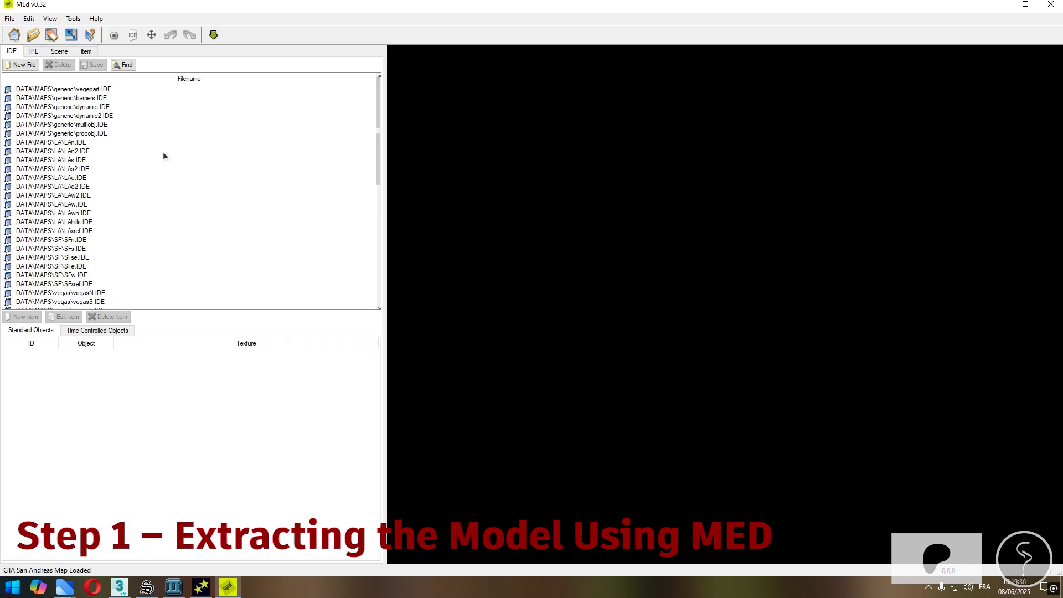
Enable all the LA map sections from LAn.IPL through LAhills.IPL in the scene list and render them
{"action": "left_click", "coordinate": [60, 51]}
{"action": "left_click", "coordinate": [5, 143]}
{"action": "left_click", "coordinate": [6, 151]}
{"action": "left_click", "coordinate": [6, 187]}
{"action": "left_click", "coordinate": [67, 507]}
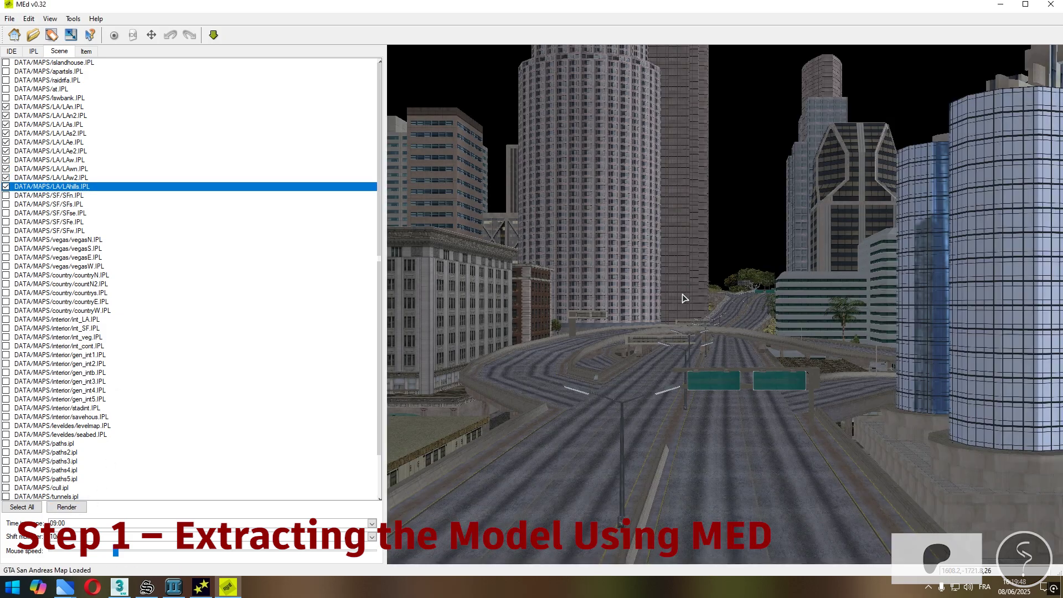
Find the trailer5_01 caravan in the rendered map and extract the object to a folder
{"action": "left_click_drag", "start_coordinate": [682, 295], "coordinate": [794, 286]}
{"action": "key", "text": "s"}
{"action": "key", "text": "w"}
{"action": "right_click_drag", "start_coordinate": [796, 290], "coordinate": [717, 367]}
{"action": "left_click", "coordinate": [656, 381]}
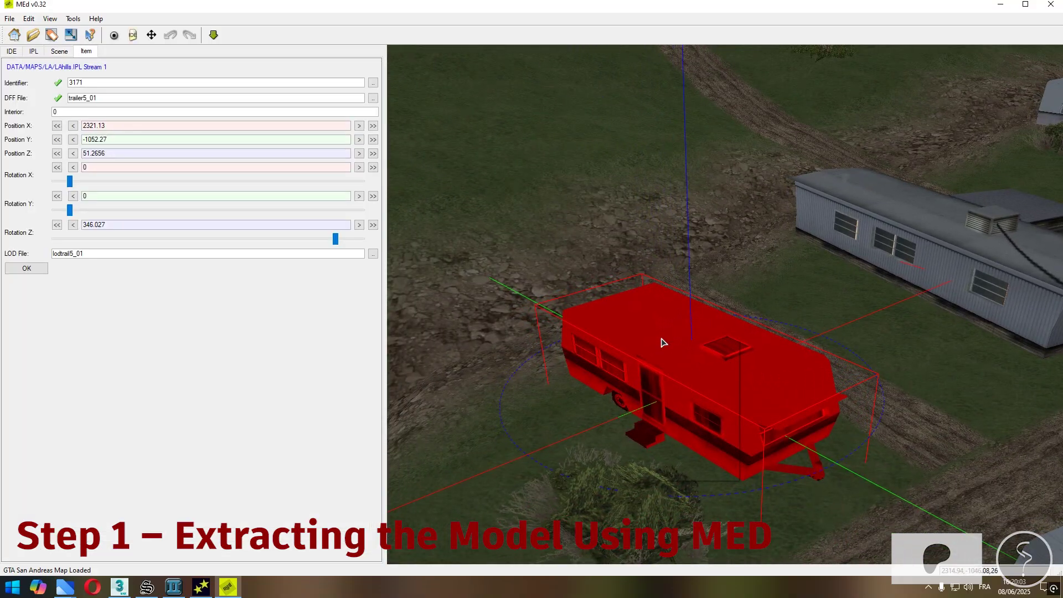
{"action": "right_click", "coordinate": [663, 342]}
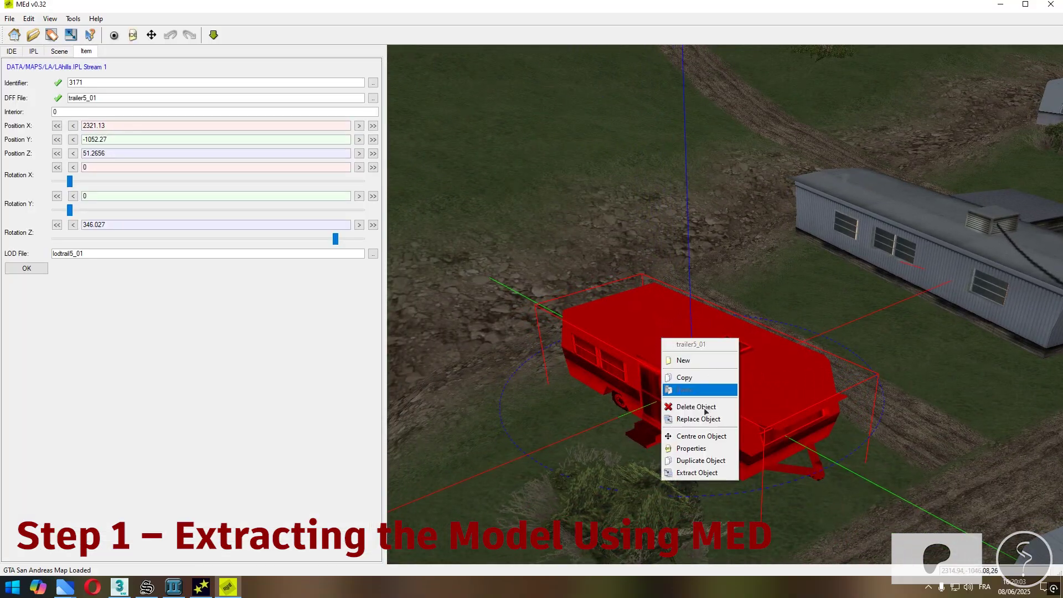
{"action": "left_click", "coordinate": [698, 473]}
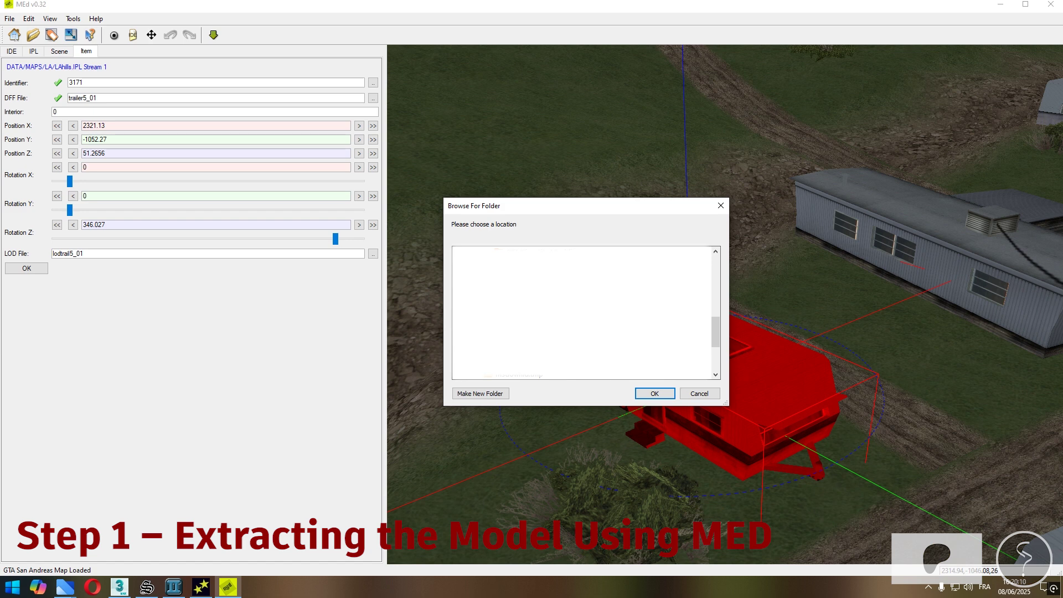
{"action": "left_click", "coordinate": [654, 394]}
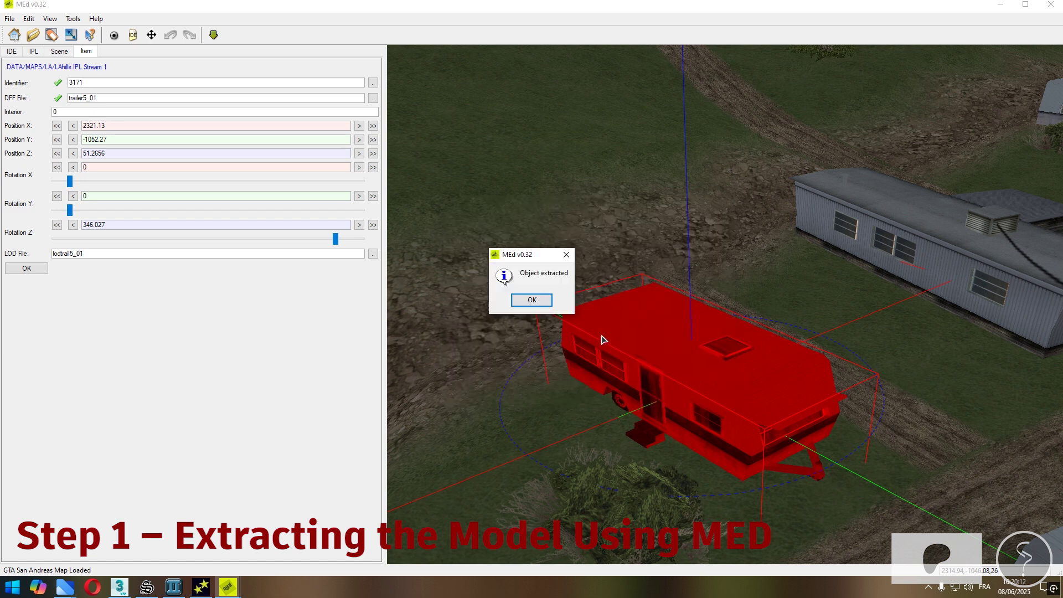
{"action": "left_click", "coordinate": [539, 300]}
Open the collision properties from the trailer5_01 item definition and copy the collision file name counxref.col
{"action": "right_click", "coordinate": [676, 347]}
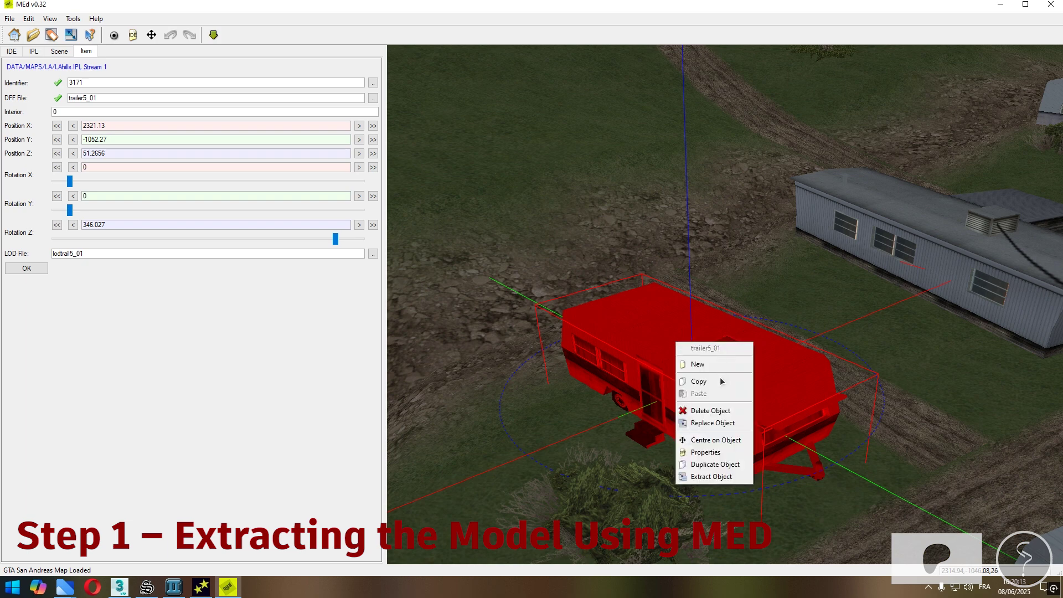
{"action": "left_click", "coordinate": [706, 452]}
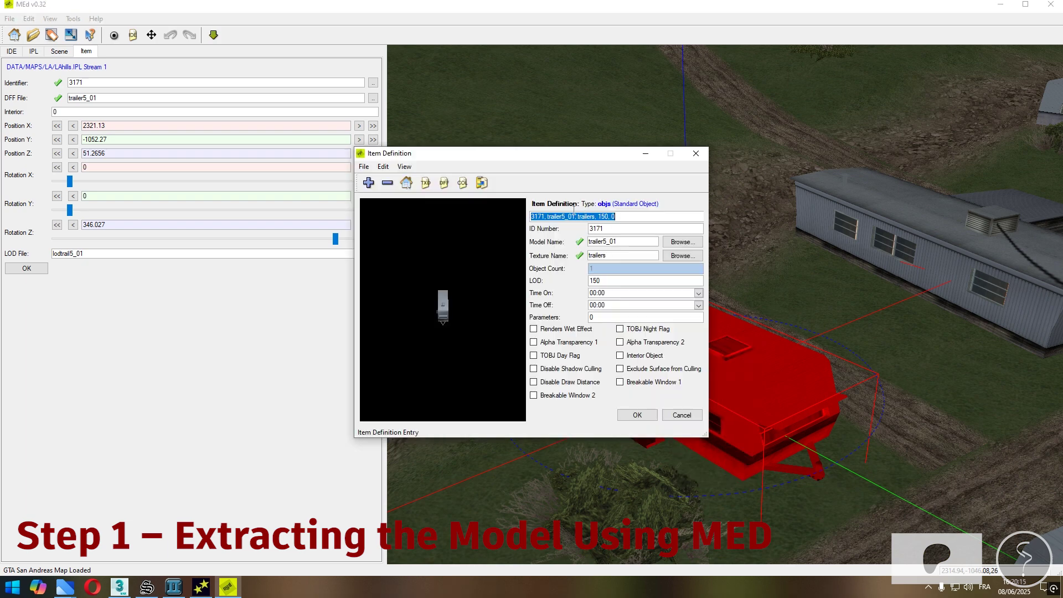
{"action": "left_click", "coordinate": [462, 183]}
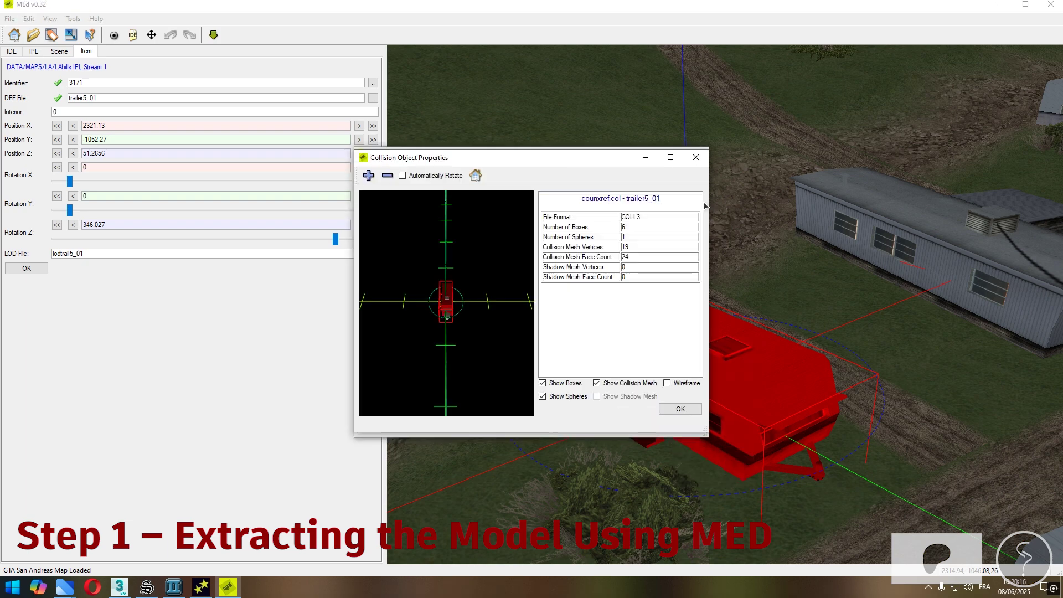
{"action": "right_click", "coordinate": [608, 204]}
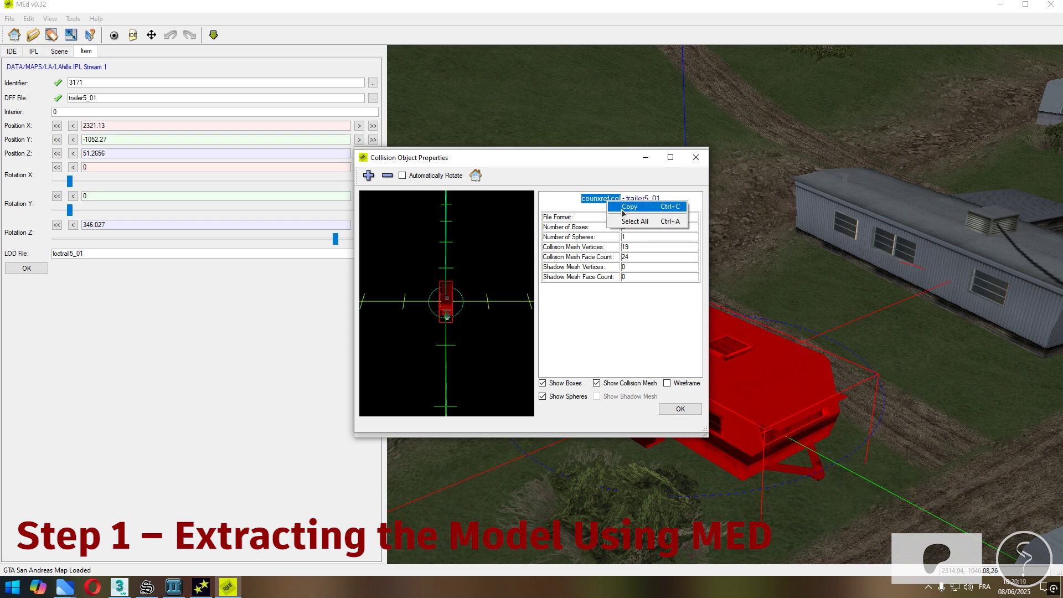
{"action": "left_click", "coordinate": [625, 210]}
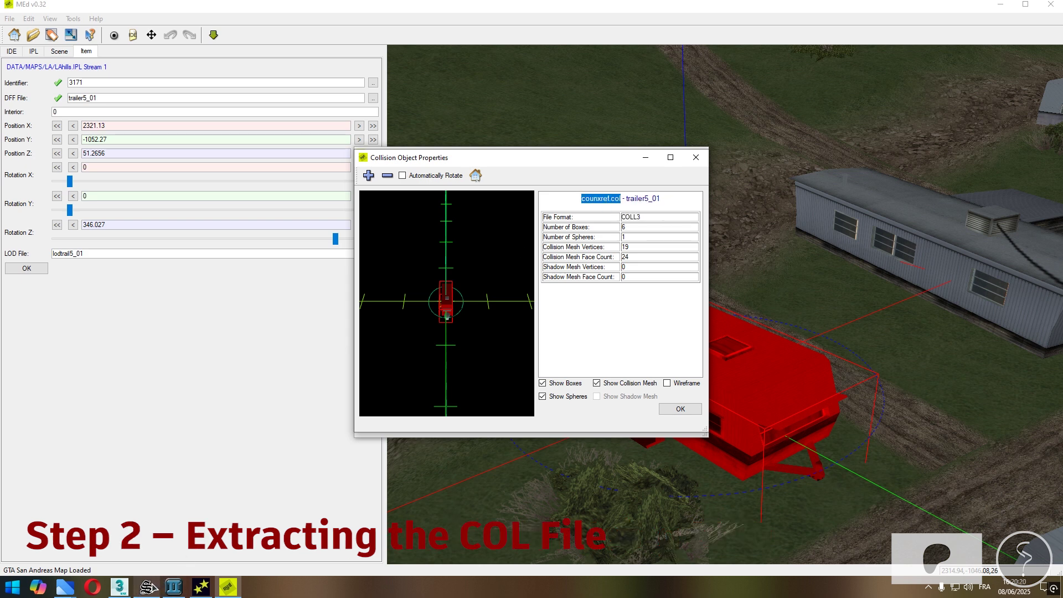
Switch to Alci's IMG Editor and open the gta3.img archive from the game's models folder
{"action": "left_click", "coordinate": [148, 588]}
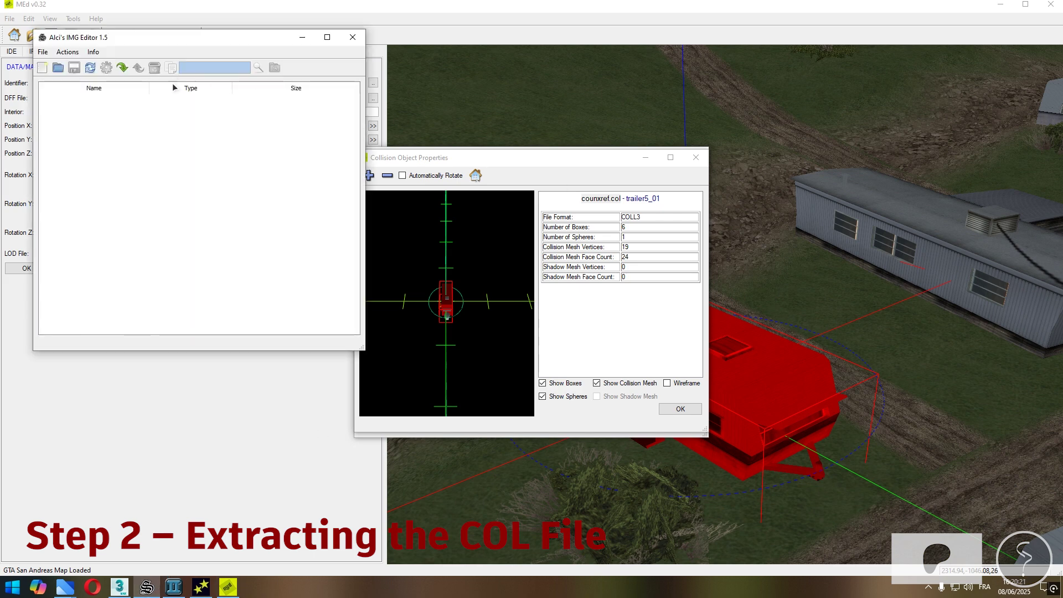
{"action": "left_click", "coordinate": [62, 68]}
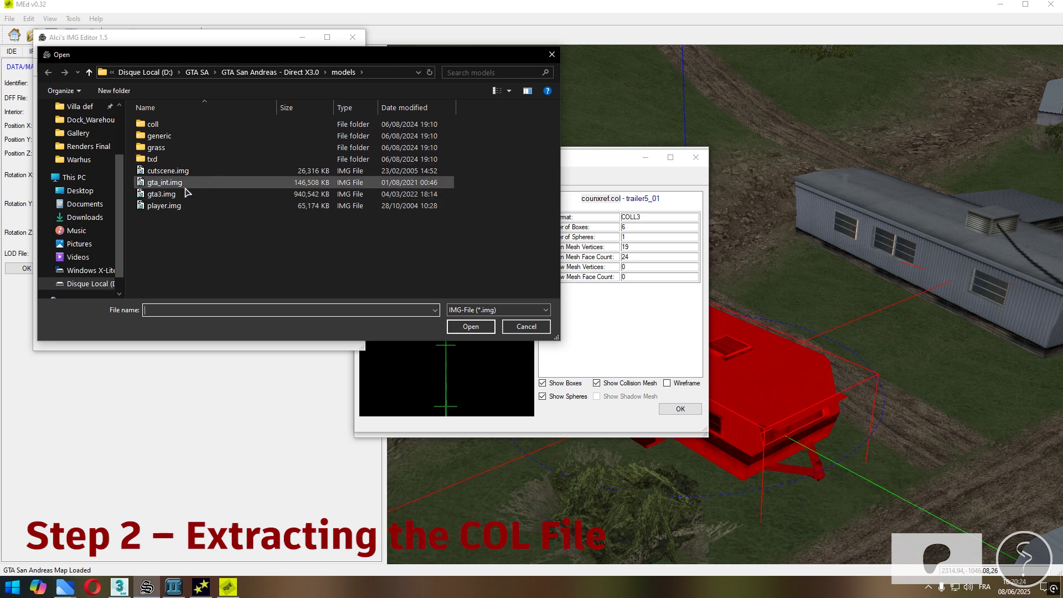
{"action": "left_click", "coordinate": [162, 195]}
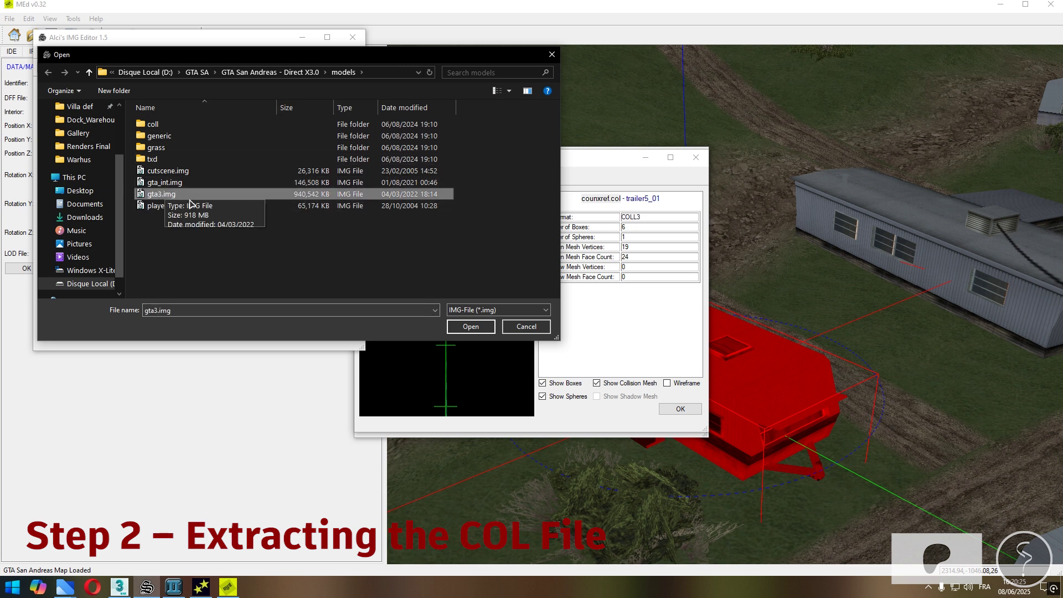
{"action": "double_click", "coordinate": [172, 196]}
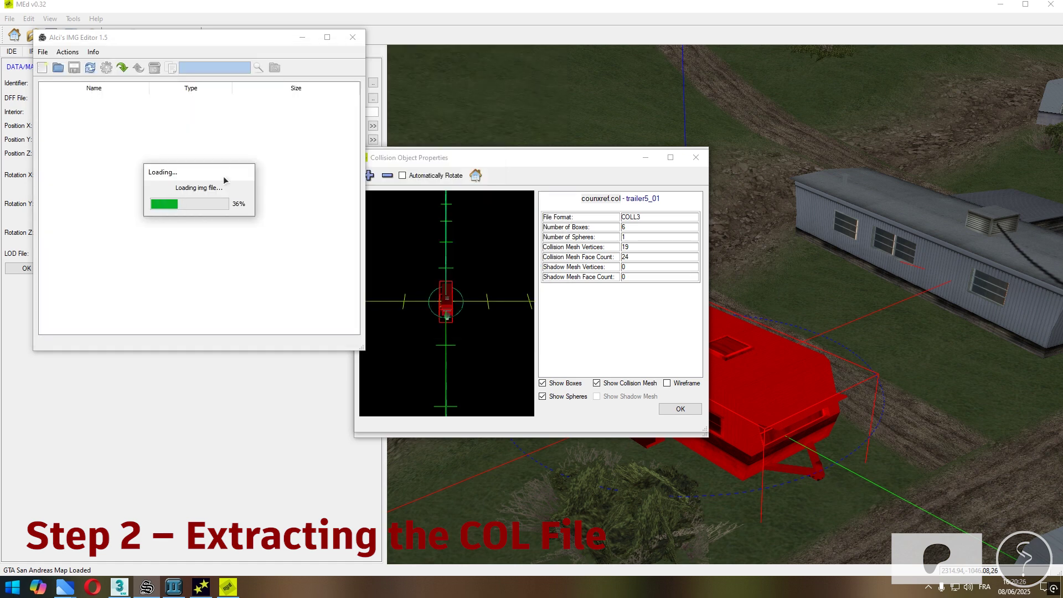
Search the archive for counxref.col and export that collision file to a folder
{"action": "right_click", "coordinate": [215, 71]}
{"action": "left_click", "coordinate": [238, 126]}
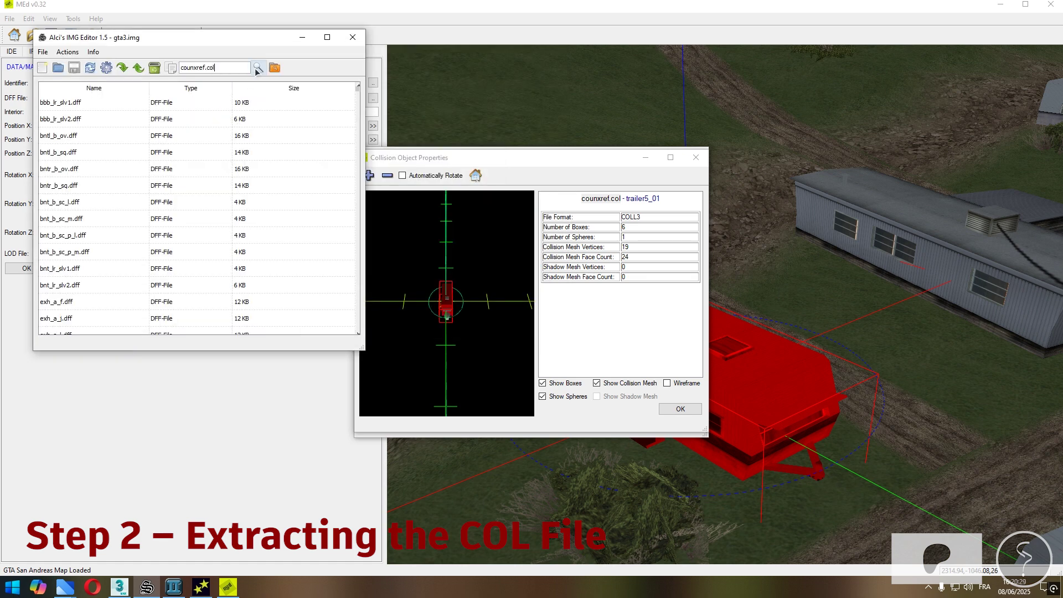
{"action": "left_click", "coordinate": [258, 68]}
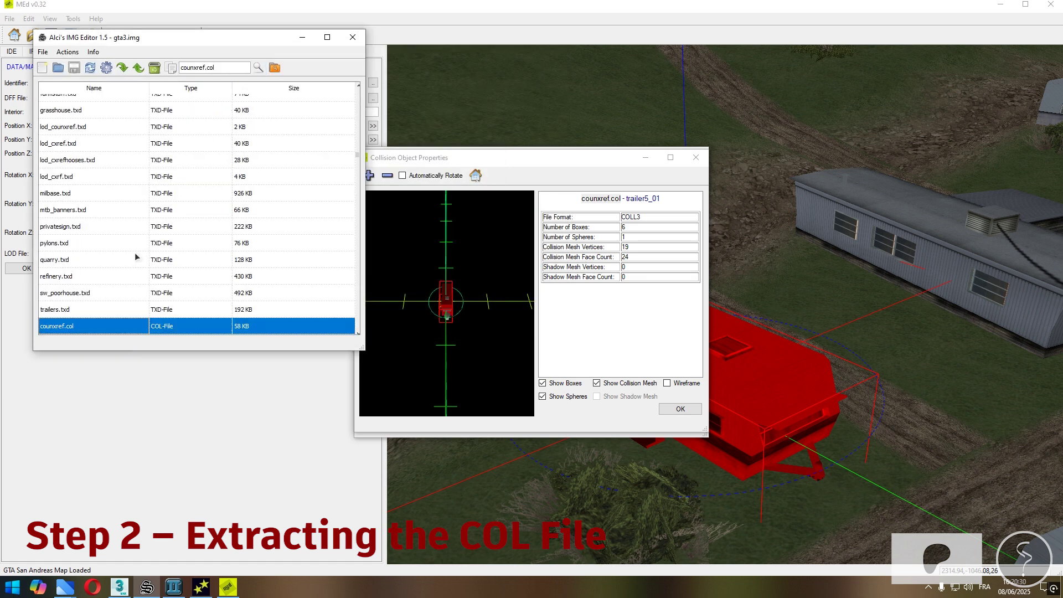
{"action": "left_click", "coordinate": [139, 67]}
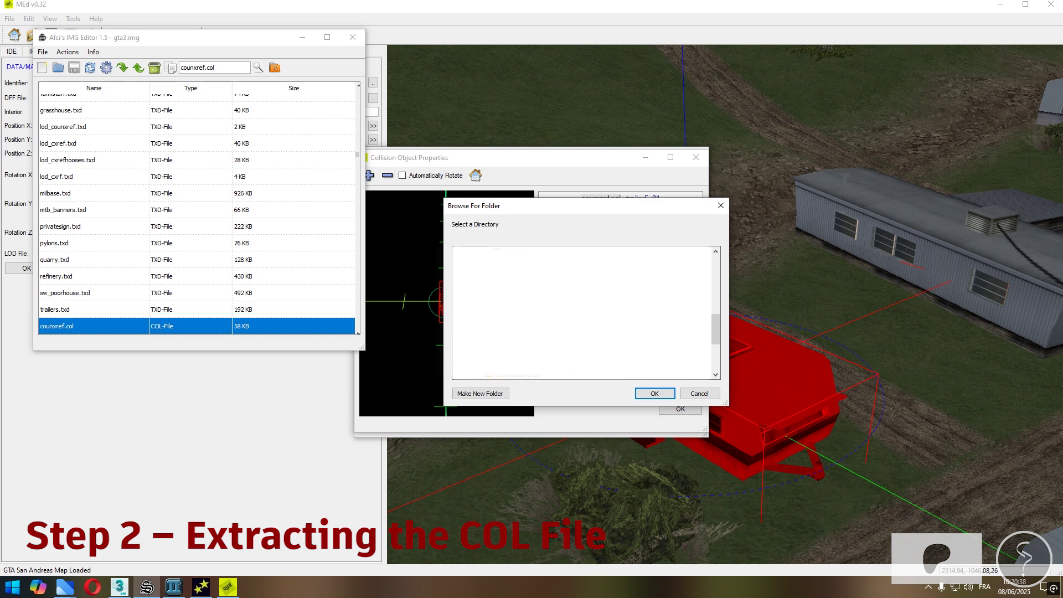
{"action": "left_click", "coordinate": [654, 394]}
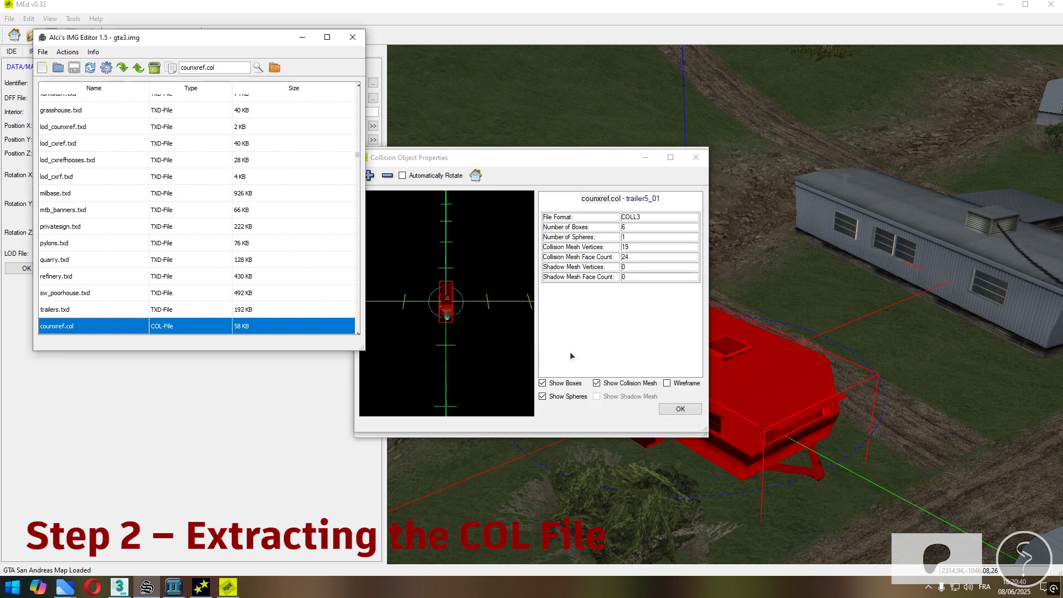
Return to MEd and close the trailer's collision properties and item definition dialogs
{"action": "left_click", "coordinate": [303, 39]}
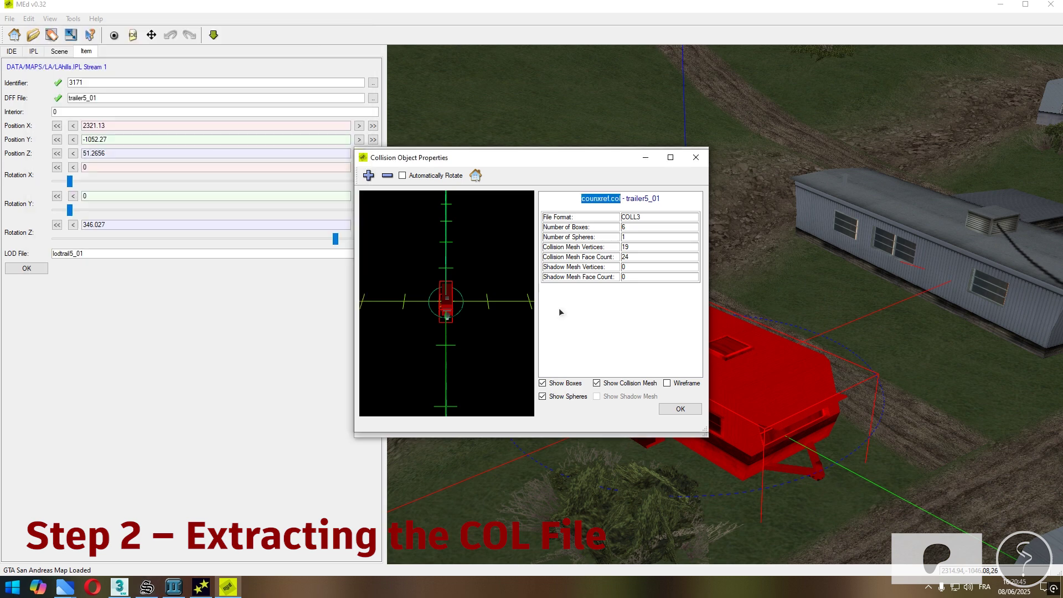
{"action": "left_click", "coordinate": [681, 410]}
{"action": "left_click", "coordinate": [683, 415]}
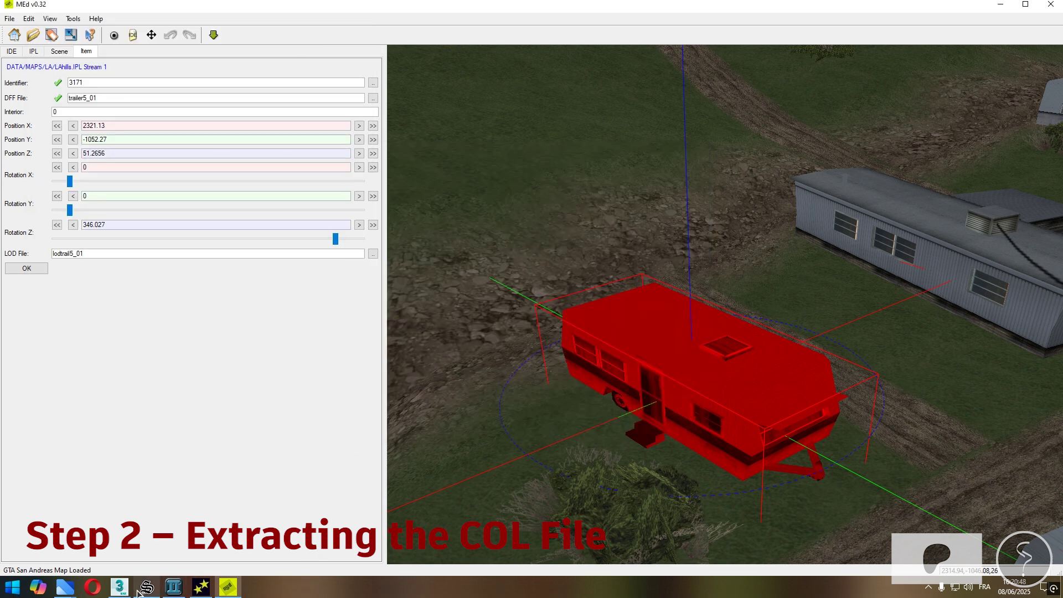
Switch to 3ds Max and enlarge the Perspective viewport to fill the view area
{"action": "left_click", "coordinate": [119, 587]}
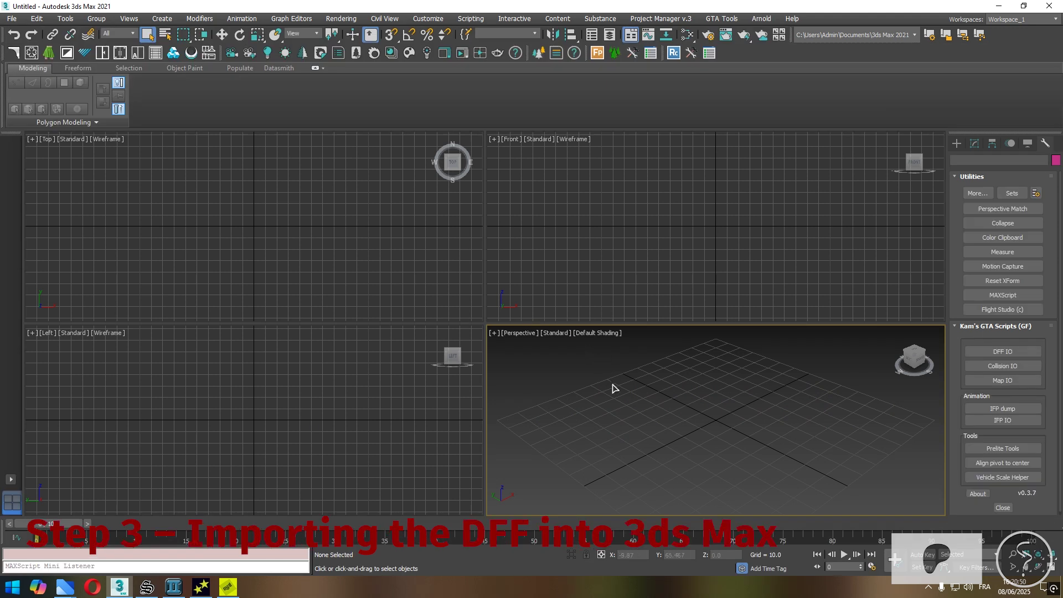
{"action": "left_click", "coordinate": [1051, 567]}
{"action": "scroll", "coordinate": [488, 331], "scroll_direction": "down", "scroll_amount": 3}
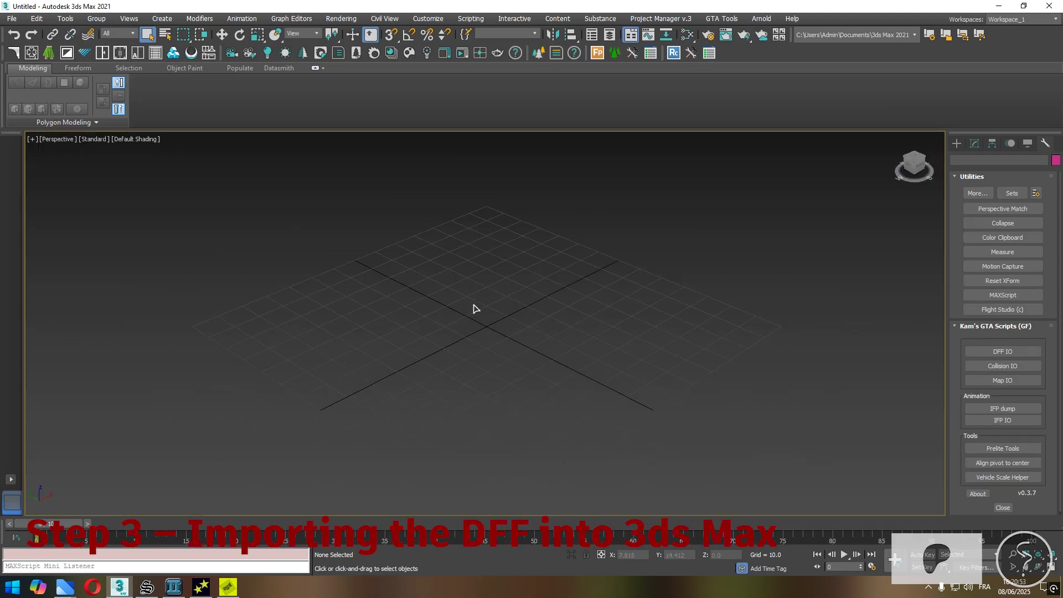
{"action": "scroll", "coordinate": [494, 339], "scroll_direction": "down", "scroll_amount": 3}
Import the extracted trailer5_01 DFF with Kam's DFF IO, using png images and GTAmaterial
{"action": "left_click", "coordinate": [1003, 353]}
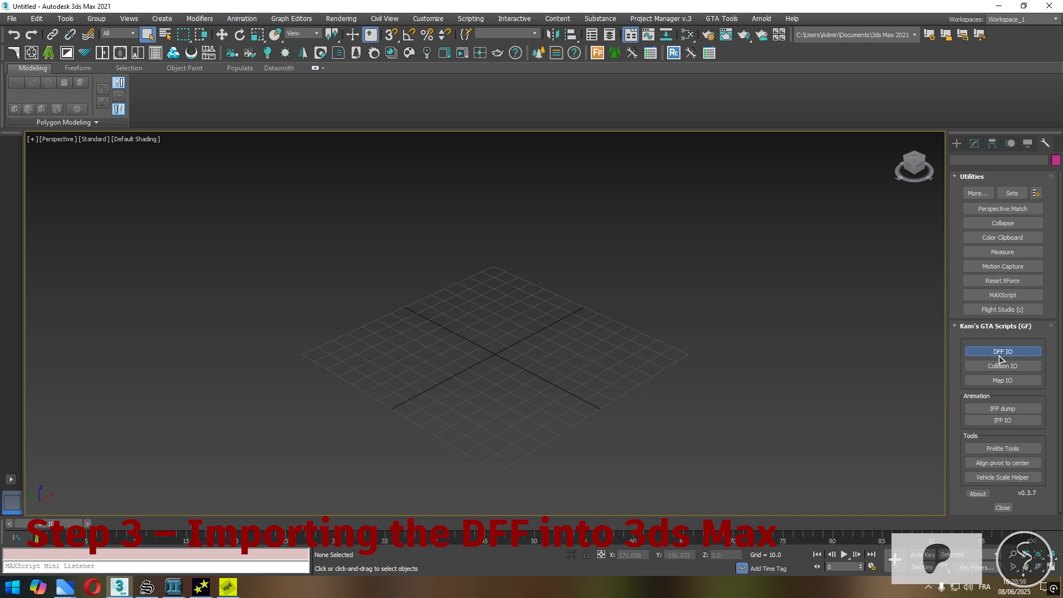
{"action": "left_click", "coordinate": [72, 53]}
{"action": "left_click", "coordinate": [86, 114]}
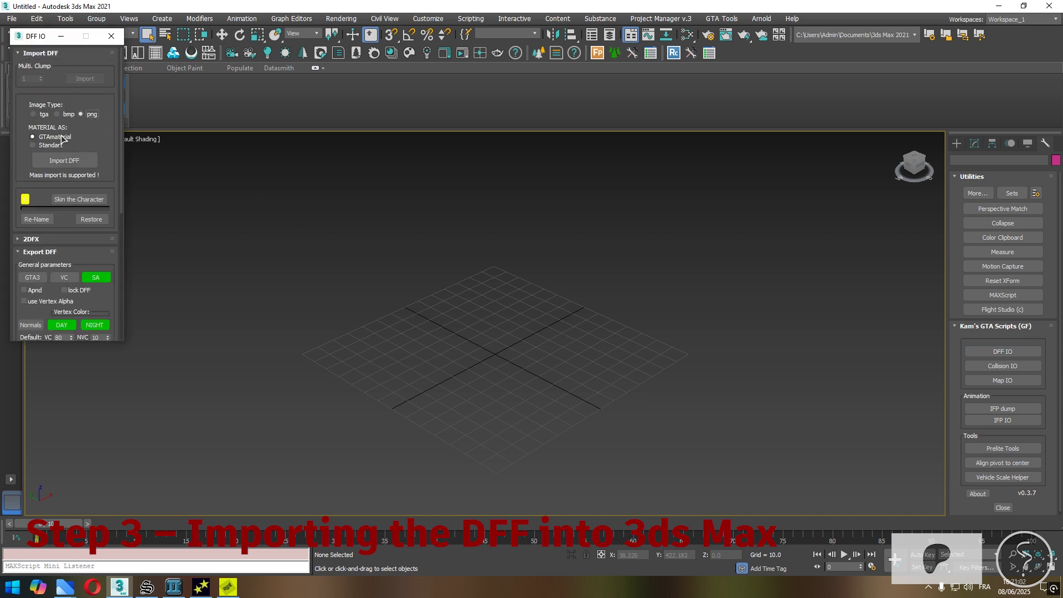
{"action": "left_click", "coordinate": [64, 160]}
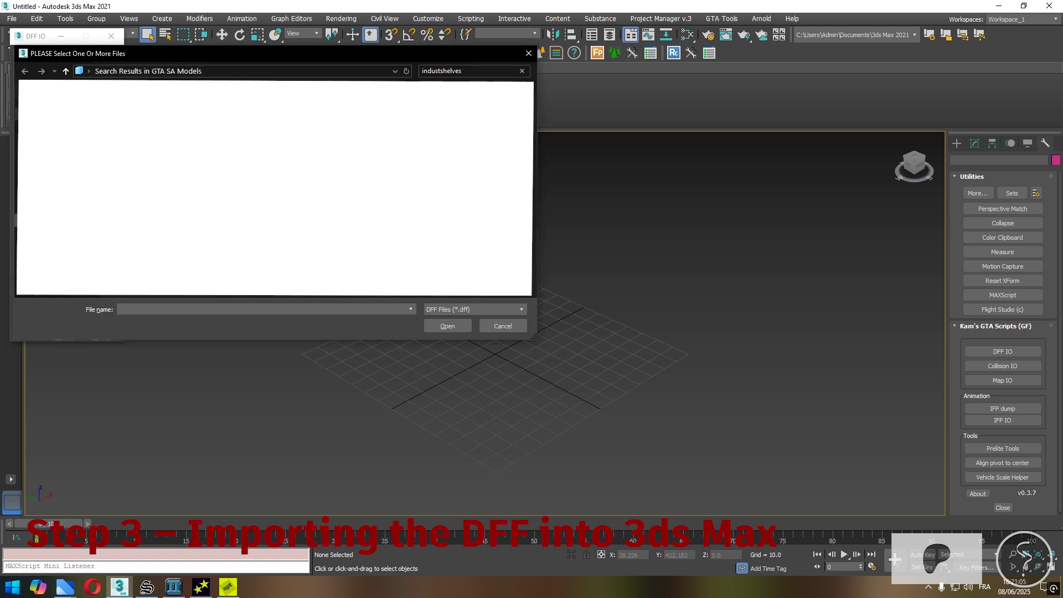
{"action": "left_click", "coordinate": [25, 71]}
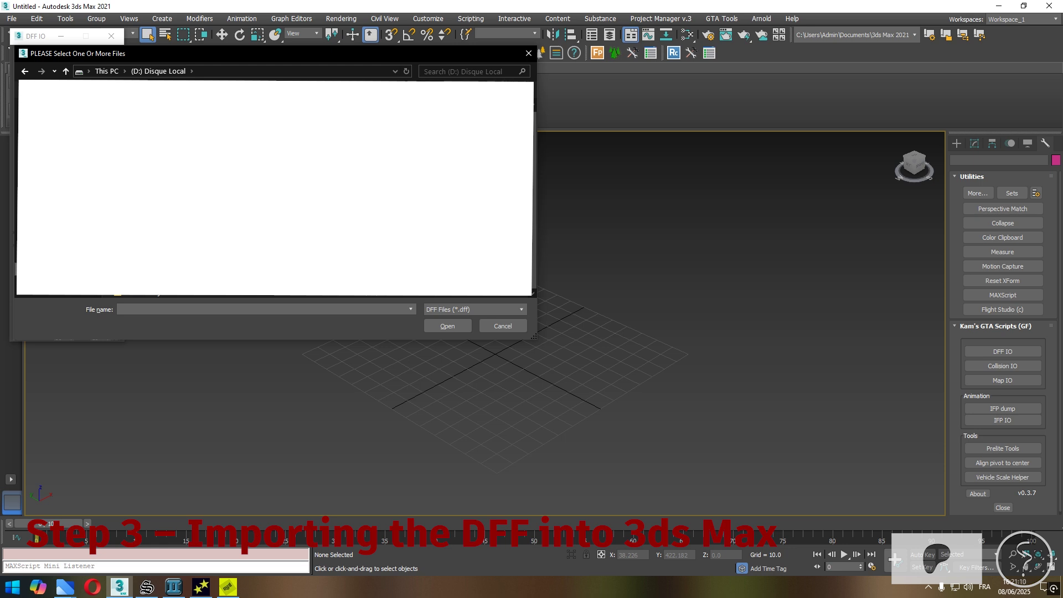
{"action": "double_click", "coordinate": [151, 200]}
{"action": "double_click", "coordinate": [151, 277]}
{"action": "left_click", "coordinate": [146, 123]}
{"action": "left_click", "coordinate": [446, 326]}
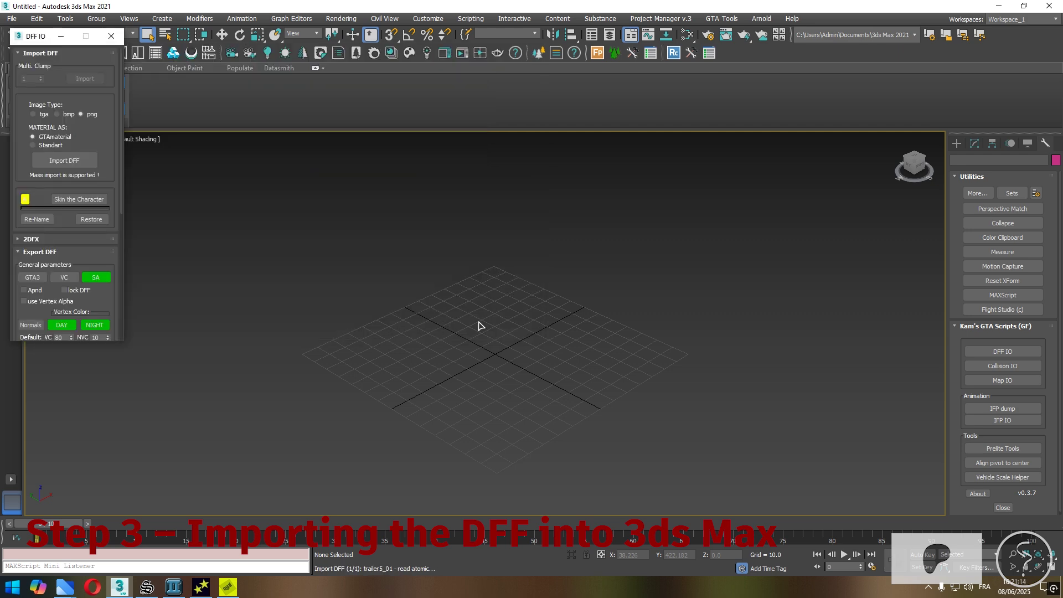
{"action": "key", "text": "z"}
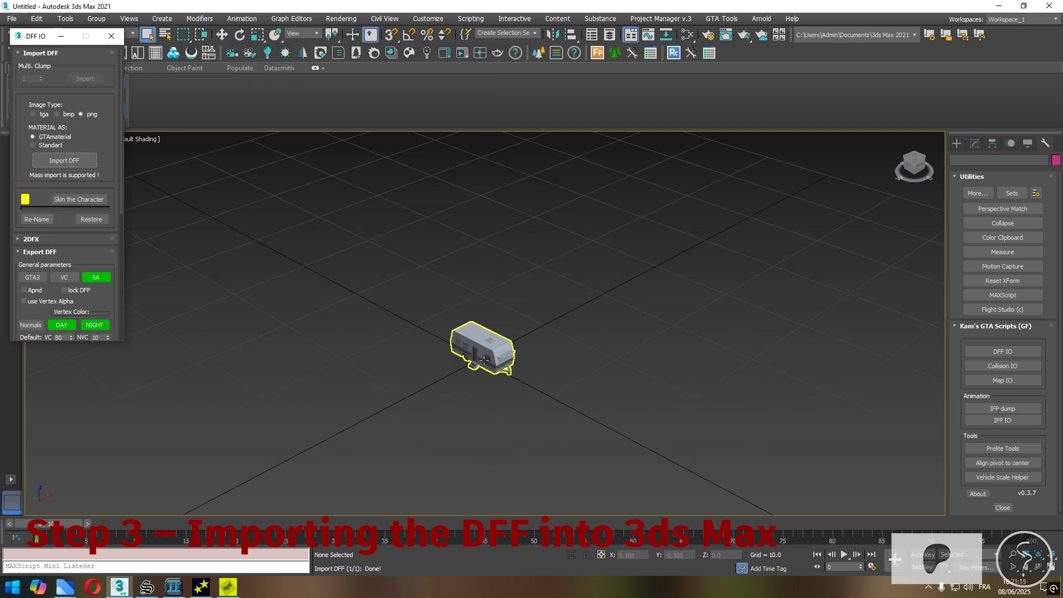
Select the imported trailer, minimize the DFF IO window and display the viewport with Edged Faces
{"action": "left_click", "coordinate": [504, 364]}
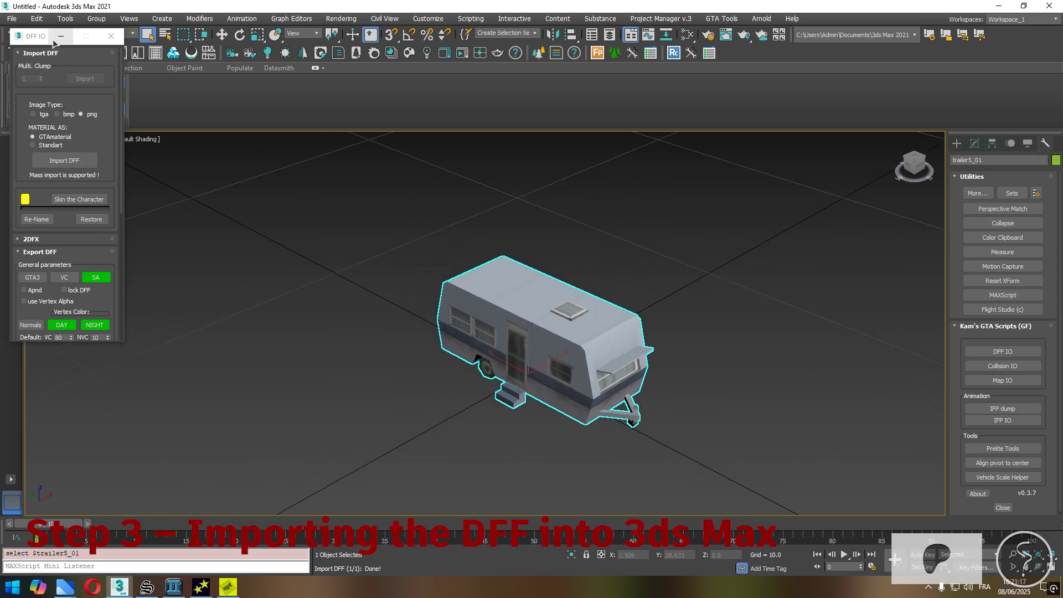
{"action": "left_click", "coordinate": [60, 36]}
{"action": "left_click", "coordinate": [134, 143]}
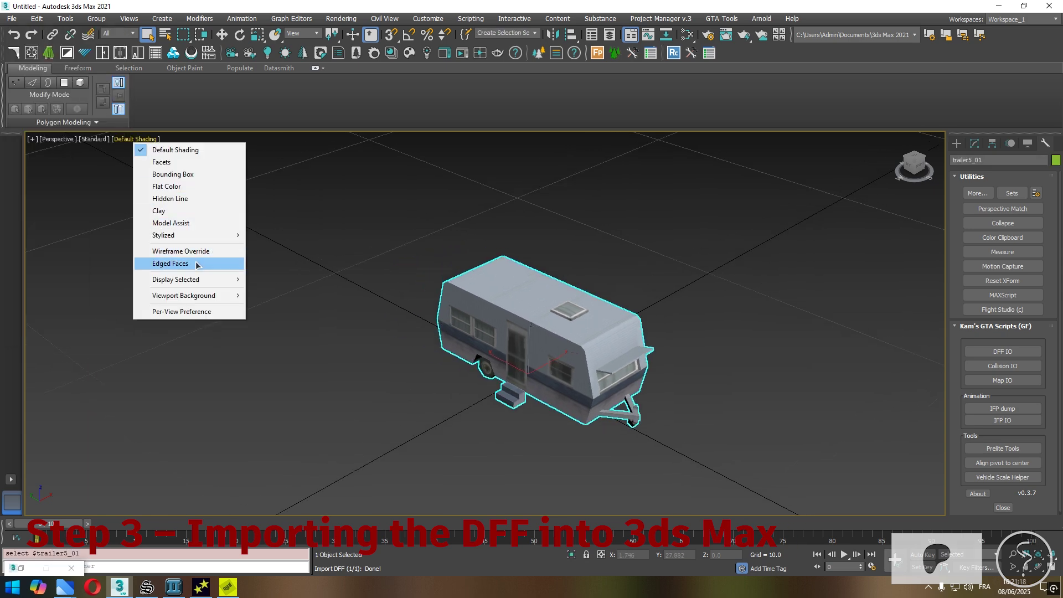
{"action": "left_click", "coordinate": [166, 258]}
Select the faces of the trailer's door and windows, starting on the door side and continuing around the body
{"action": "middle_click_drag", "start_coordinate": [478, 335], "coordinate": [529, 326], "text": "alt"}
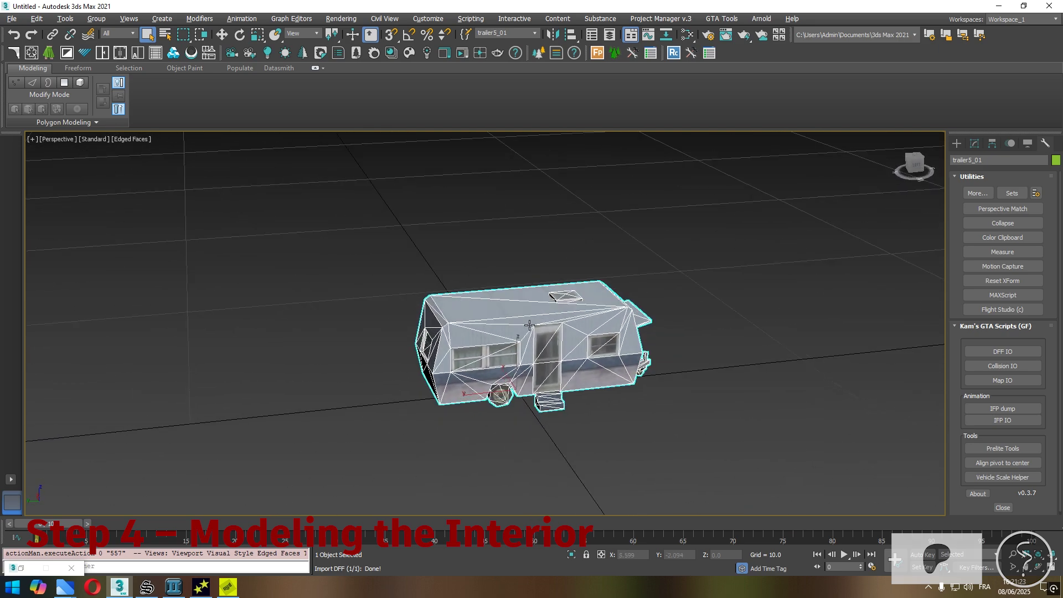
{"action": "scroll", "coordinate": [529, 325], "scroll_direction": "up", "scroll_amount": 3}
{"action": "key", "text": "4"}
{"action": "left_click", "coordinate": [507, 350]}
{"action": "left_click", "coordinate": [555, 343], "text": "ctrl"}
{"action": "left_click", "coordinate": [632, 341], "text": "ctrl"}
{"action": "middle_click_drag", "start_coordinate": [435, 421], "coordinate": [595, 404], "text": "alt"}
{"action": "left_click", "coordinate": [506, 425], "text": "ctrl"}
{"action": "left_click", "coordinate": [605, 391], "text": "ctrl"}
{"action": "left_click", "coordinate": [562, 378], "text": "ctrl"}
Add the remaining window faces of the trailer body to the face selection
{"action": "middle_click_drag", "start_coordinate": [498, 366], "coordinate": [546, 388], "text": "alt"}
{"action": "left_click", "coordinate": [546, 420], "text": "ctrl"}
{"action": "left_click", "coordinate": [557, 435], "text": "ctrl"}
{"action": "left_click", "coordinate": [456, 429], "text": "ctrl"}
{"action": "left_click", "coordinate": [455, 433], "text": "ctrl"}
{"action": "middle_click_drag", "start_coordinate": [455, 433], "coordinate": [632, 382], "text": "alt"}
Detach the selected door and window faces as a separate object, Object001, and hide it
{"action": "left_click", "coordinate": [1023, 488]}
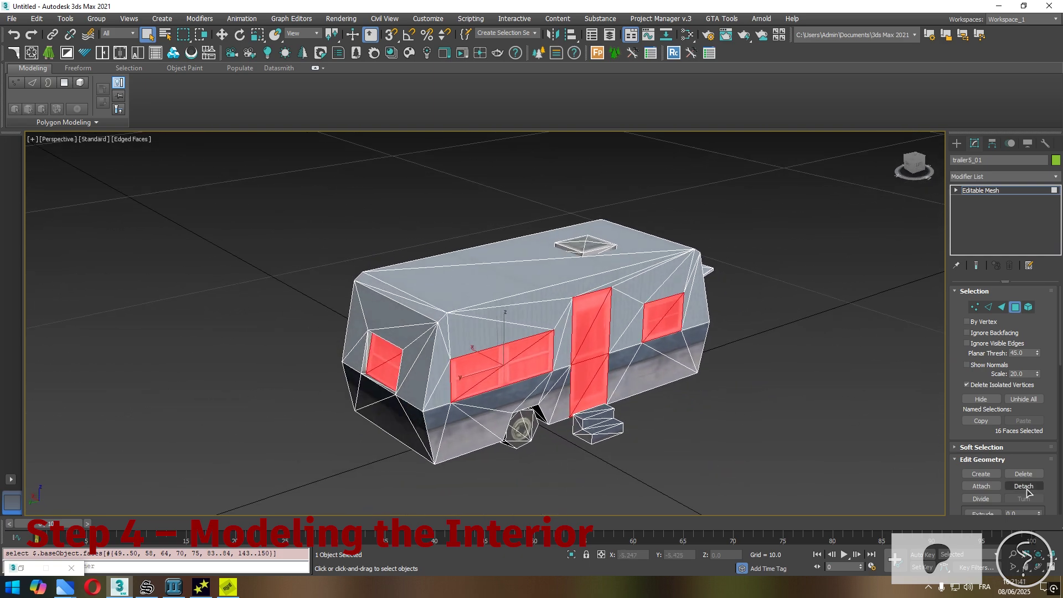
{"action": "left_click", "coordinate": [564, 299]}
{"action": "left_click", "coordinate": [610, 35]}
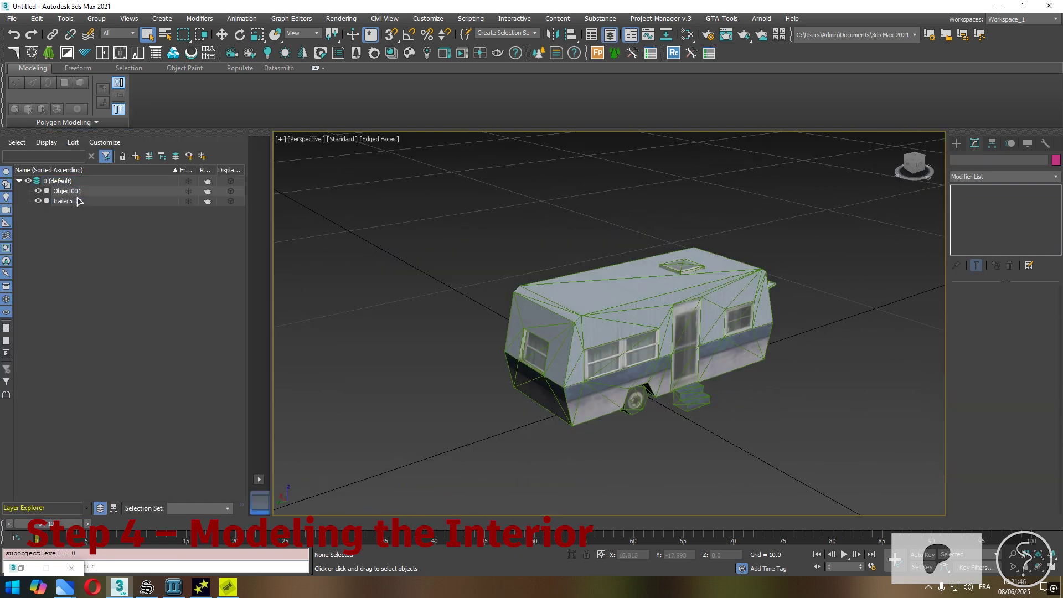
{"action": "left_click", "coordinate": [66, 191]}
{"action": "left_click", "coordinate": [38, 191]}
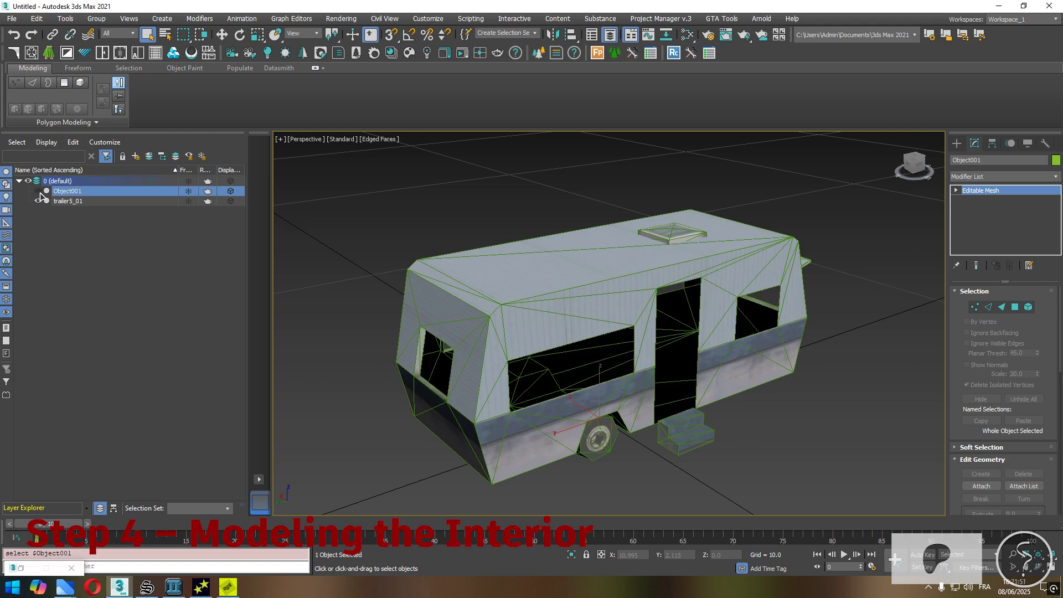
Remove the trailer's roof faces from view and convert the trailer to an Editable Poly
{"action": "left_click", "coordinate": [620, 323]}
{"action": "middle_click_drag", "start_coordinate": [620, 323], "coordinate": [639, 281], "text": "alt"}
{"action": "key", "text": "4"}
{"action": "left_click", "coordinate": [674, 281]}
{"action": "left_click", "coordinate": [640, 280]}
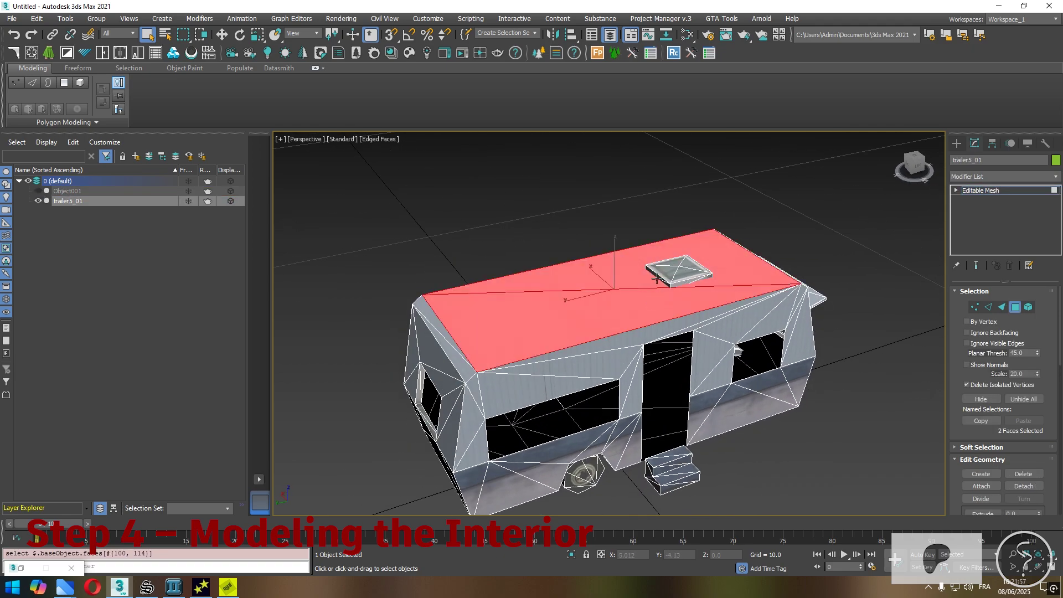
{"action": "left_click", "coordinate": [996, 191]}
{"action": "right_click", "coordinate": [750, 282]}
{"action": "left_click", "coordinate": [881, 413]}
Select the edges bordering the trailer's door and window openings
{"action": "key", "text": "4"}
{"action": "left_click", "coordinate": [780, 82]}
{"action": "middle_click_drag", "start_coordinate": [720, 276], "coordinate": [475, 274], "text": "alt"}
{"action": "key", "text": "2"}
{"action": "scroll", "coordinate": [598, 288], "scroll_direction": "up", "scroll_amount": 4}
{"action": "left_click", "coordinate": [632, 276]}
{"action": "scroll", "coordinate": [637, 294], "scroll_direction": "down", "scroll_amount": 3}
{"action": "left_click", "coordinate": [570, 330], "text": "ctrl"}
{"action": "left_click", "coordinate": [570, 330], "text": "ctrl"}
{"action": "middle_click_drag", "start_coordinate": [570, 329], "coordinate": [529, 362], "text": "alt"}
{"action": "double_click", "coordinate": [452, 369], "text": "ctrl"}
{"action": "double_click", "coordinate": [546, 327], "text": "ctrl"}
Extrude copies of the opening edges slightly inward to give the door and windows a frame depth
{"action": "scroll", "coordinate": [555, 336], "scroll_direction": "up", "scroll_amount": 3}
{"action": "key", "text": "w"}
{"action": "scroll", "coordinate": [555, 336], "scroll_direction": "down", "scroll_amount": 1}
{"action": "left_click_drag", "start_coordinate": [500, 344], "coordinate": [494, 352], "text": "shift"}
{"action": "scroll", "coordinate": [554, 371], "scroll_direction": "up", "scroll_amount": 2}
{"action": "middle_click_drag", "start_coordinate": [565, 386], "coordinate": [544, 377], "text": "alt"}
Adjust the vertices at the bottom of the inner door frame
{"action": "key", "text": "1"}
{"action": "left_click", "coordinate": [504, 378]}
{"action": "left_click", "coordinate": [613, 404], "text": "ctrl"}
{"action": "left_click_drag", "start_coordinate": [555, 373], "coordinate": [628, 436]}
{"action": "key", "text": "2"}
{"action": "left_click", "coordinate": [519, 363]}
Bridge the inner frame edges of the door and the neighbouring window to form an interior wall panel
{"action": "left_click", "coordinate": [603, 380]}
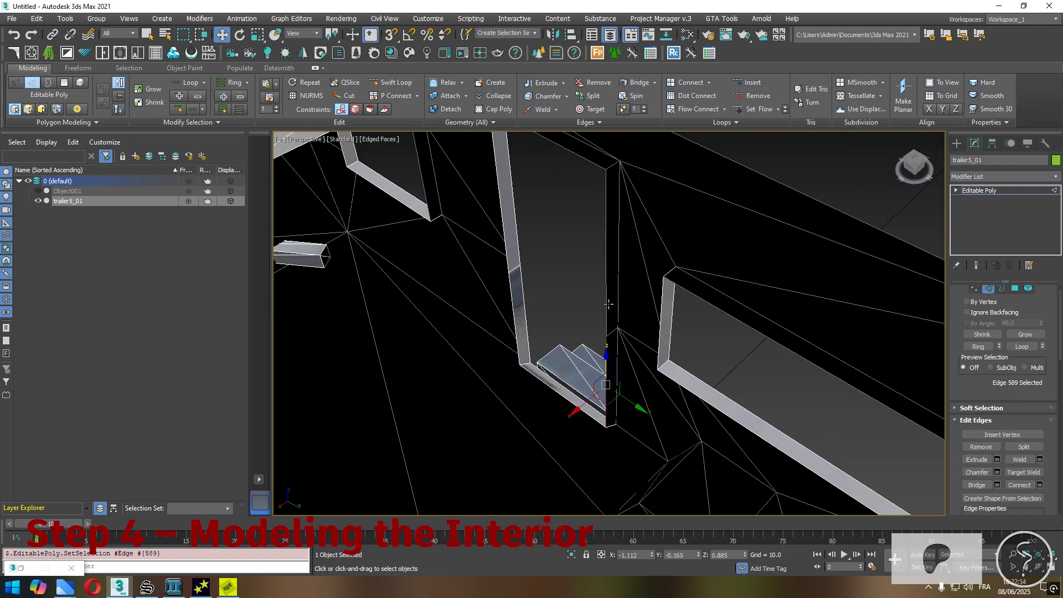
{"action": "middle_click_drag", "start_coordinate": [603, 380], "coordinate": [613, 354], "text": "alt"}
{"action": "scroll", "coordinate": [613, 355], "scroll_direction": "down", "scroll_amount": 3}
{"action": "left_click", "coordinate": [655, 315]}
{"action": "left_click", "coordinate": [612, 294], "text": "ctrl"}
{"action": "key", "text": "alt+b"}
Detach the wheel-arch faces of the trailer floor as a separate object and select it
{"action": "middle_click_drag", "start_coordinate": [612, 295], "coordinate": [706, 417], "text": "alt"}
{"action": "key", "text": "4"}
{"action": "left_click", "coordinate": [684, 366]}
{"action": "left_click", "coordinate": [657, 399], "text": "ctrl"}
{"action": "scroll", "coordinate": [1007, 439], "scroll_direction": "down", "scroll_amount": 5}
{"action": "left_click", "coordinate": [1024, 480]}
{"action": "key", "text": "Return"}
{"action": "left_click", "coordinate": [67, 201]}
Apply a Shell modifier with an amount of 0.1 to the detached wheel arch
{"action": "left_click", "coordinate": [1001, 176]}
{"action": "type", "text": "sh"}
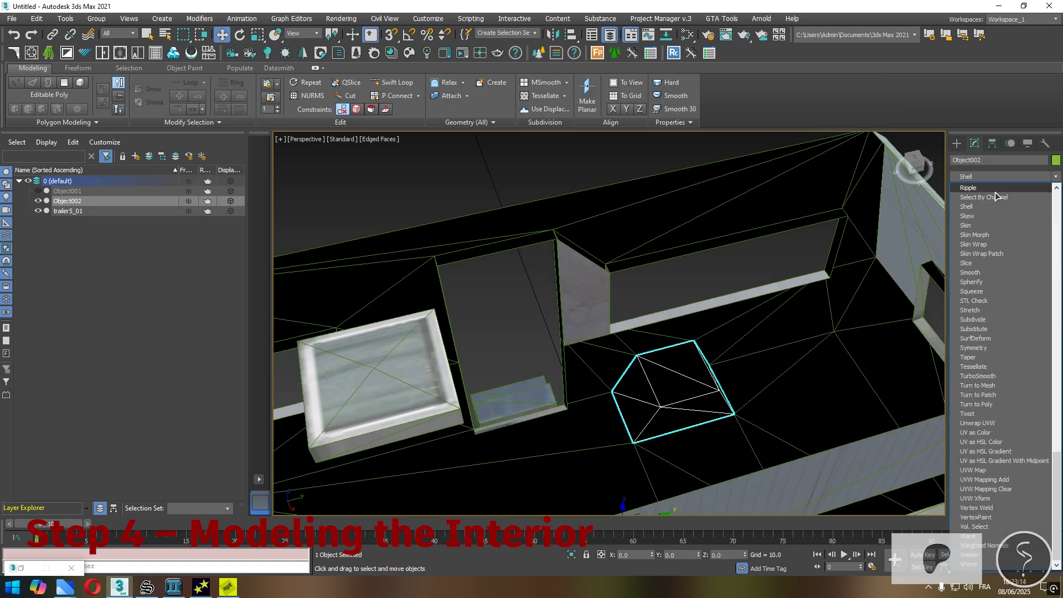
{"action": "key", "text": "Return"}
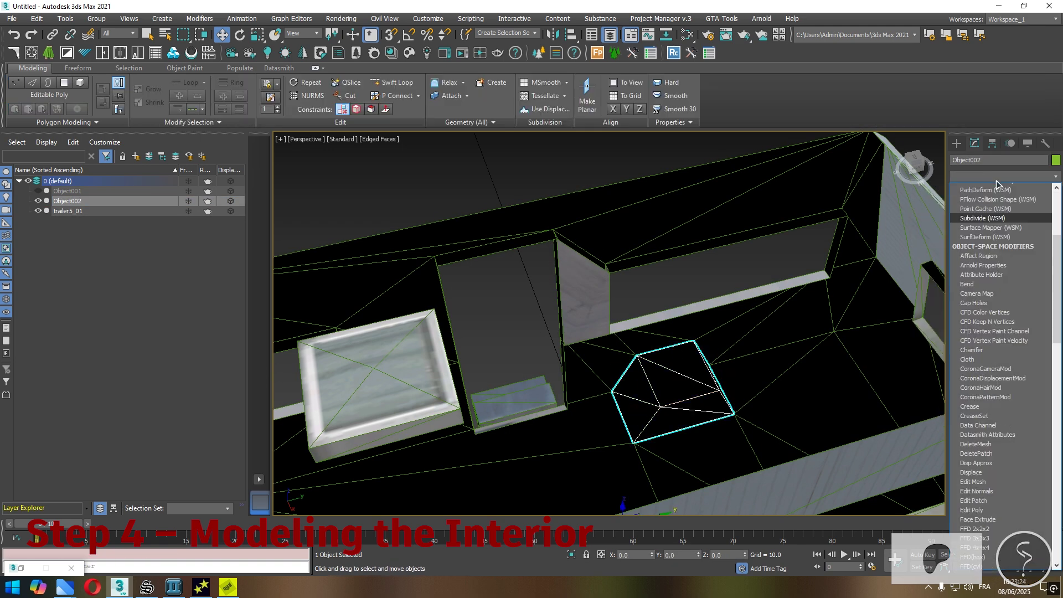
{"action": "scroll", "coordinate": [655, 409], "scroll_direction": "up", "scroll_amount": 7}
{"action": "type", "text": "0"}
{"action": "double_click", "coordinate": [1024, 307]}
{"action": "type", "text": "0.1"}
{"action": "key", "text": "Return"}
Convert the shelled wheel arch to an Editable Mesh and delete its surplus faces
{"action": "middle_click_drag", "start_coordinate": [864, 337], "coordinate": [925, 337], "text": "alt"}
{"action": "scroll", "coordinate": [682, 354], "scroll_direction": "down", "scroll_amount": 6}
{"action": "right_click", "coordinate": [980, 190]}
{"action": "left_click", "coordinate": [947, 298]}
{"action": "key", "text": "4"}
{"action": "middle_click_drag", "start_coordinate": [653, 360], "coordinate": [644, 316], "text": "alt"}
{"action": "key", "text": "Delete"}
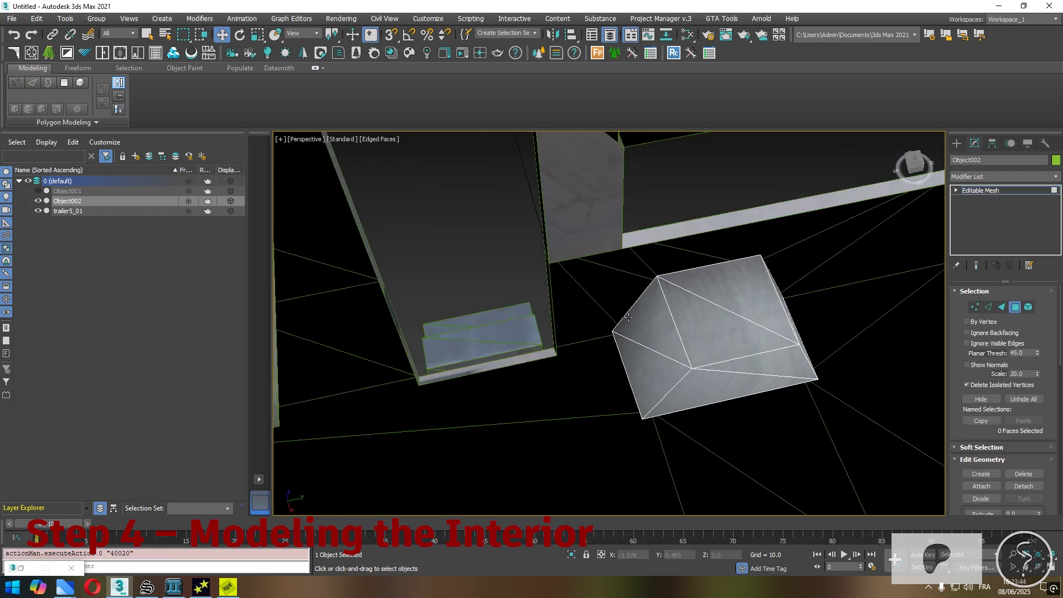
Extrude the lower inner edge of the trailer's door frame toward the wheel arch with snapping enabled
{"action": "key", "text": "4"}
{"action": "left_click", "coordinate": [561, 354]}
{"action": "key", "text": "4"}
{"action": "key", "text": "2"}
{"action": "middle_click_drag", "start_coordinate": [560, 354], "coordinate": [535, 360], "text": "alt"}
{"action": "left_click", "coordinate": [527, 380]}
{"action": "key", "text": "s"}
{"action": "middle_click_drag", "start_coordinate": [626, 354], "coordinate": [603, 351], "text": "alt"}
{"action": "left_click", "coordinate": [598, 353]}
{"action": "left_click_drag", "start_coordinate": [606, 352], "coordinate": [669, 357], "text": "shift"}
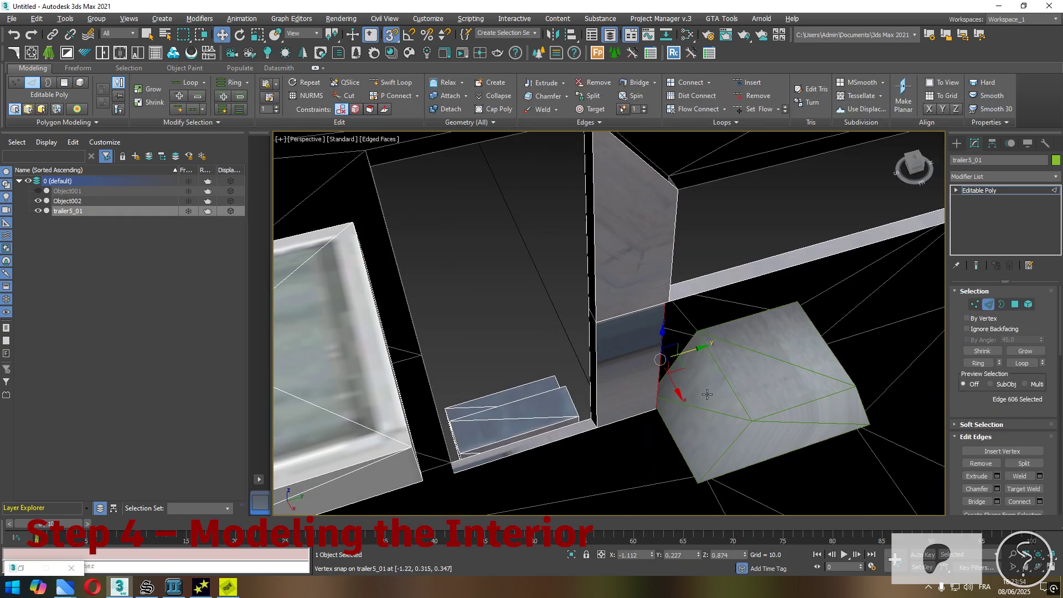
Adjust the vertices where the lower door panel meets the wheel arch, snapping the panel's bottom corner onto Object002
{"action": "key", "text": "2"}
{"action": "left_click", "coordinate": [828, 369]}
{"action": "key", "text": "1"}
{"action": "middle_click_drag", "start_coordinate": [828, 370], "coordinate": [787, 360], "text": "alt"}
{"action": "left_click_drag", "start_coordinate": [747, 370], "coordinate": [615, 294]}
{"action": "left_click", "coordinate": [980, 190]}
{"action": "key", "text": "1"}
{"action": "mouse_move", "coordinate": [664, 357]}
{"action": "middle_mouse_down", "text": "alt"}
{"action": "mouse_move", "coordinate": [604, 354]}
{"action": "mouse_move", "coordinate": [535, 382]}
{"action": "middle_mouse_up", "text": "alt"}
{"action": "key", "text": "2"}
{"action": "key", "text": "2"}
{"action": "left_click", "coordinate": [561, 314]}
{"action": "key", "text": "1"}
{"action": "left_click_drag", "start_coordinate": [535, 446], "coordinate": [540, 446]}
{"action": "scroll", "coordinate": [540, 446], "scroll_direction": "up", "scroll_amount": 4}
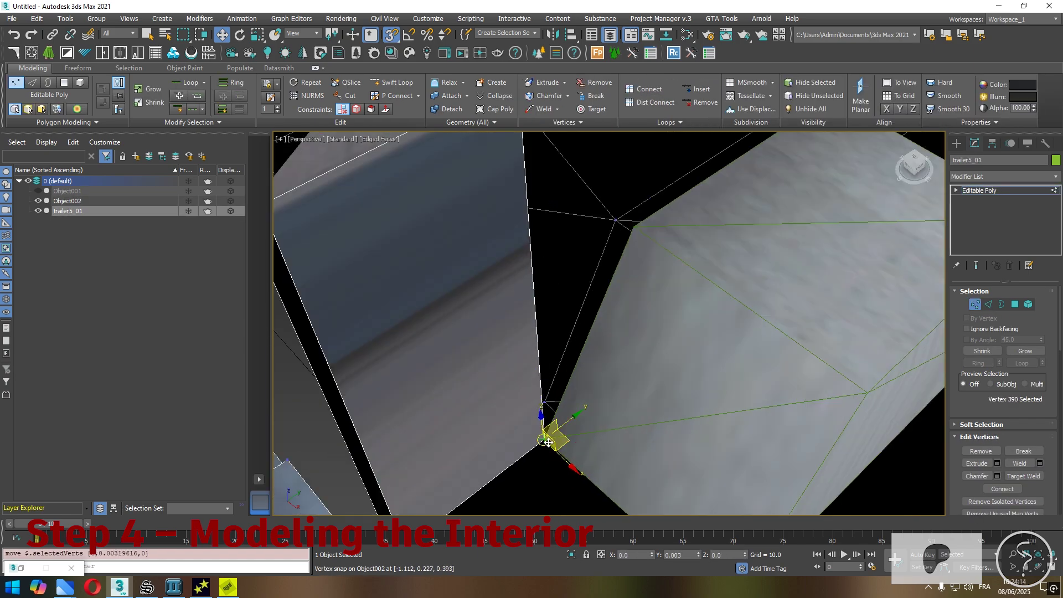
Extrude an edge copy from the top of the interior wall panel using snapping
{"action": "scroll", "coordinate": [531, 388], "scroll_direction": "down", "scroll_amount": 4}
{"action": "key", "text": "2"}
{"action": "left_click", "coordinate": [668, 252]}
{"action": "middle_click_drag", "start_coordinate": [668, 252], "coordinate": [714, 260], "text": "alt"}
{"action": "left_click", "coordinate": [583, 283]}
{"action": "scroll", "coordinate": [589, 280], "scroll_direction": "down", "scroll_amount": 6}
{"action": "middle_click_drag", "start_coordinate": [589, 280], "coordinate": [595, 244], "text": "alt"}
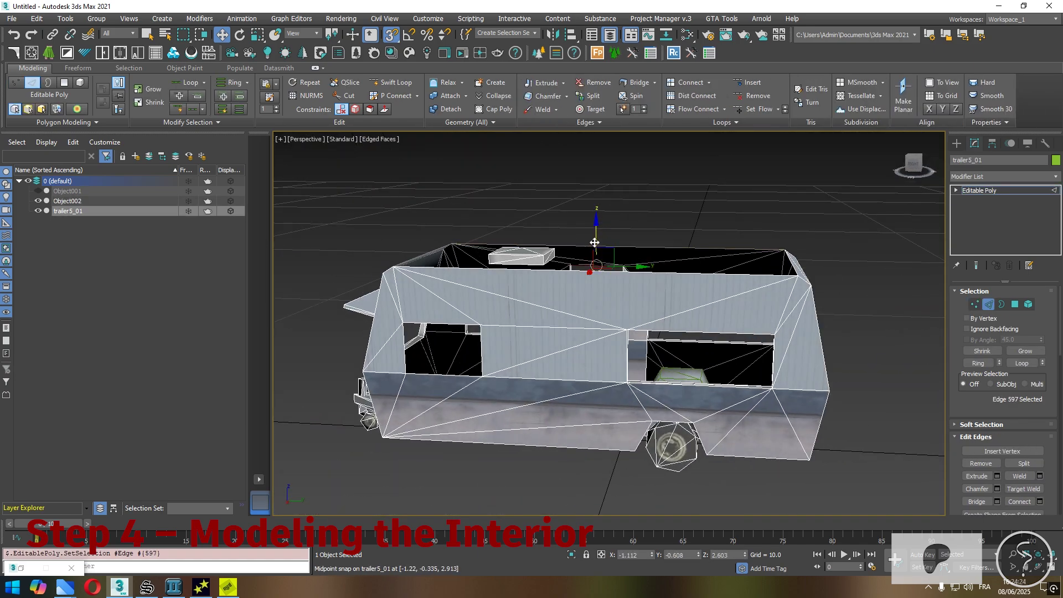
{"action": "scroll", "coordinate": [595, 249], "scroll_direction": "up", "scroll_amount": 4}
{"action": "left_click_drag", "start_coordinate": [809, 255], "coordinate": [794, 259], "text": "shift"}
Extend another edge of the interior wall with a snapped copy and bridge the gap between the two open edges
{"action": "middle_click_drag", "start_coordinate": [794, 259], "coordinate": [487, 299], "text": "alt"}
{"action": "left_click", "coordinate": [433, 295]}
{"action": "left_click_drag", "start_coordinate": [482, 304], "coordinate": [786, 356], "text": "shift"}
{"action": "left_click", "coordinate": [720, 304]}
{"action": "left_click", "coordinate": [720, 359], "text": "ctrl"}
{"action": "left_click", "coordinate": [976, 501]}
Reposition the new interior wall vertices with snapping in a straight-on wireframe view
{"action": "key", "text": "1"}
{"action": "mouse_move", "coordinate": [626, 332]}
{"action": "middle_mouse_down", "text": "alt"}
{"action": "mouse_move", "coordinate": [717, 343]}
{"action": "mouse_move", "coordinate": [705, 351]}
{"action": "mouse_move", "coordinate": [862, 277]}
{"action": "middle_mouse_up", "text": "alt"}
{"action": "left_click", "coordinate": [718, 342]}
{"action": "left_click", "coordinate": [914, 160]}
{"action": "key", "text": "F3"}
{"action": "scroll", "coordinate": [742, 318], "scroll_direction": "up", "scroll_amount": 2}
{"action": "left_click_drag", "start_coordinate": [718, 285], "coordinate": [738, 305]}
{"action": "left_click_drag", "start_coordinate": [691, 253], "coordinate": [704, 268]}
{"action": "left_click_drag", "start_coordinate": [402, 248], "coordinate": [426, 269], "text": "ctrl"}
{"action": "left_click_drag", "start_coordinate": [556, 232], "coordinate": [351, 295]}
{"action": "key", "text": "F3"}
Bridge the open edges of the interior wall near the window frame and connect the adjoining vertices
{"action": "middle_click_drag", "start_coordinate": [351, 295], "coordinate": [415, 192], "text": "alt"}
{"action": "scroll", "coordinate": [415, 222], "scroll_direction": "up", "scroll_amount": 4}
{"action": "key", "text": "2"}
{"action": "left_click", "coordinate": [516, 331]}
{"action": "middle_click_drag", "start_coordinate": [665, 336], "coordinate": [681, 355], "text": "alt"}
{"action": "left_click", "coordinate": [730, 369]}
{"action": "key", "text": "1"}
{"action": "left_click_drag", "start_coordinate": [532, 294], "coordinate": [477, 326]}
{"action": "key", "text": "2"}
{"action": "left_click", "coordinate": [976, 501]}
{"action": "key", "text": "1"}
{"action": "left_click", "coordinate": [1002, 489]}
Move the end edge and vertices of the upper wall strip to fit the trailer's interior corner
{"action": "key", "text": "2"}
{"action": "left_click_drag", "start_coordinate": [509, 204], "coordinate": [533, 188]}
{"action": "middle_click_drag", "start_coordinate": [533, 187], "coordinate": [523, 249], "text": "alt"}
{"action": "left_click", "coordinate": [529, 294]}
{"action": "middle_click_drag", "start_coordinate": [529, 294], "coordinate": [549, 277], "text": "alt"}
{"action": "key", "text": "1"}
{"action": "left_click_drag", "start_coordinate": [540, 168], "coordinate": [510, 226]}
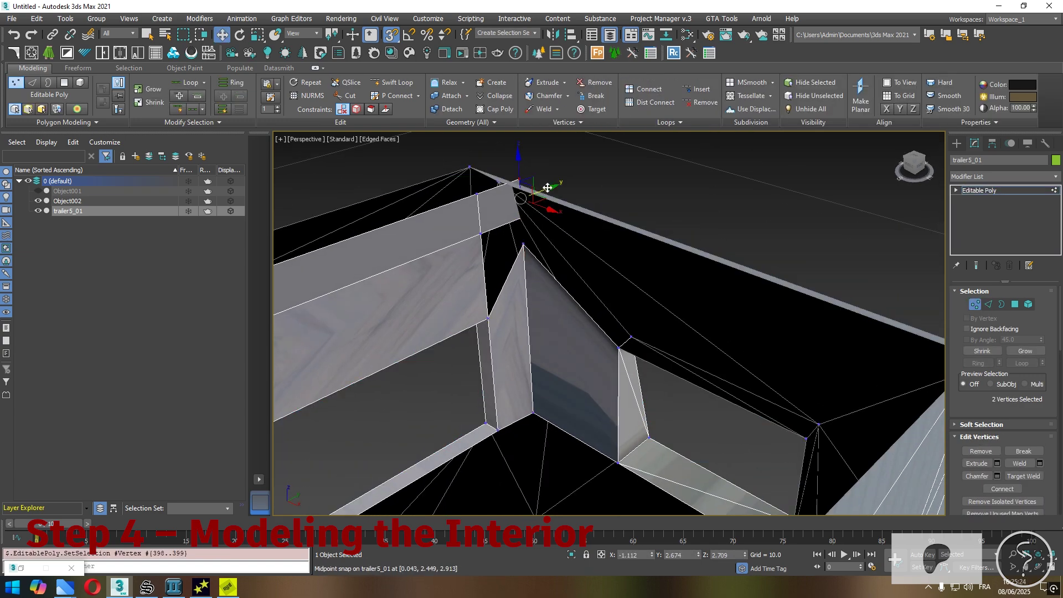